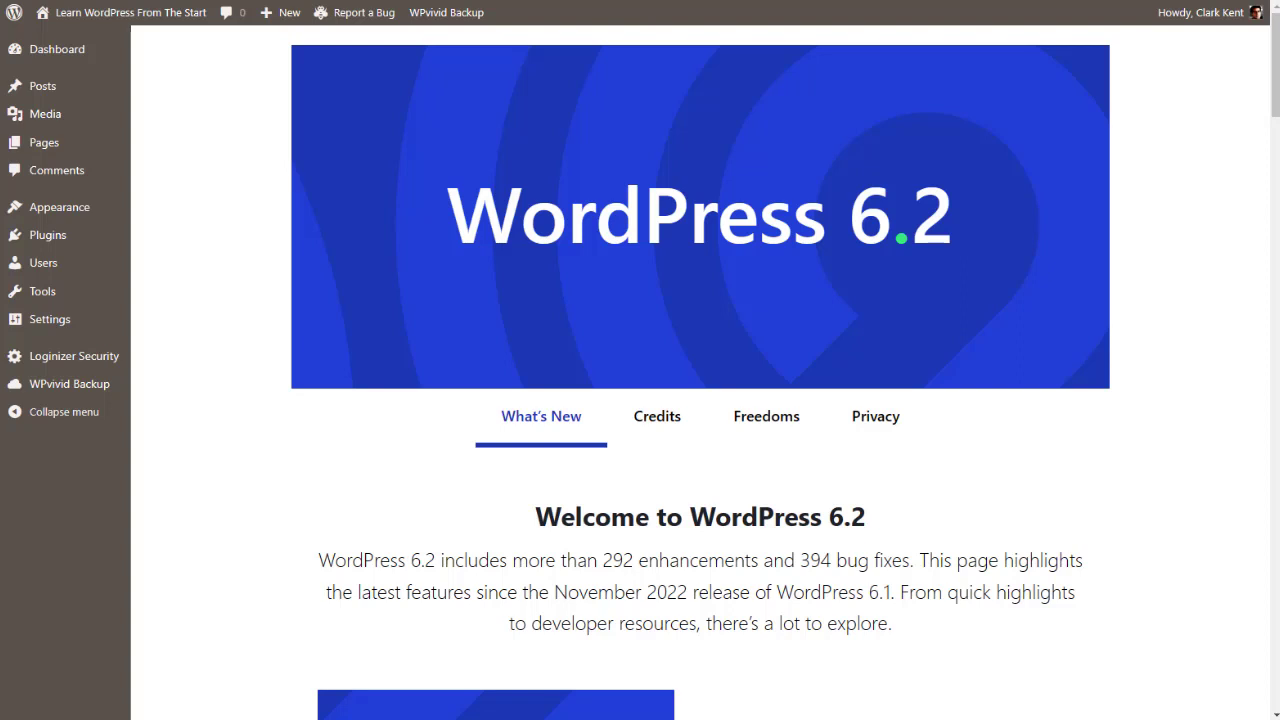
# - Open the Home template in the site editor and display the Style Book for the site styles
pyautogui.moveTo(86, 276)
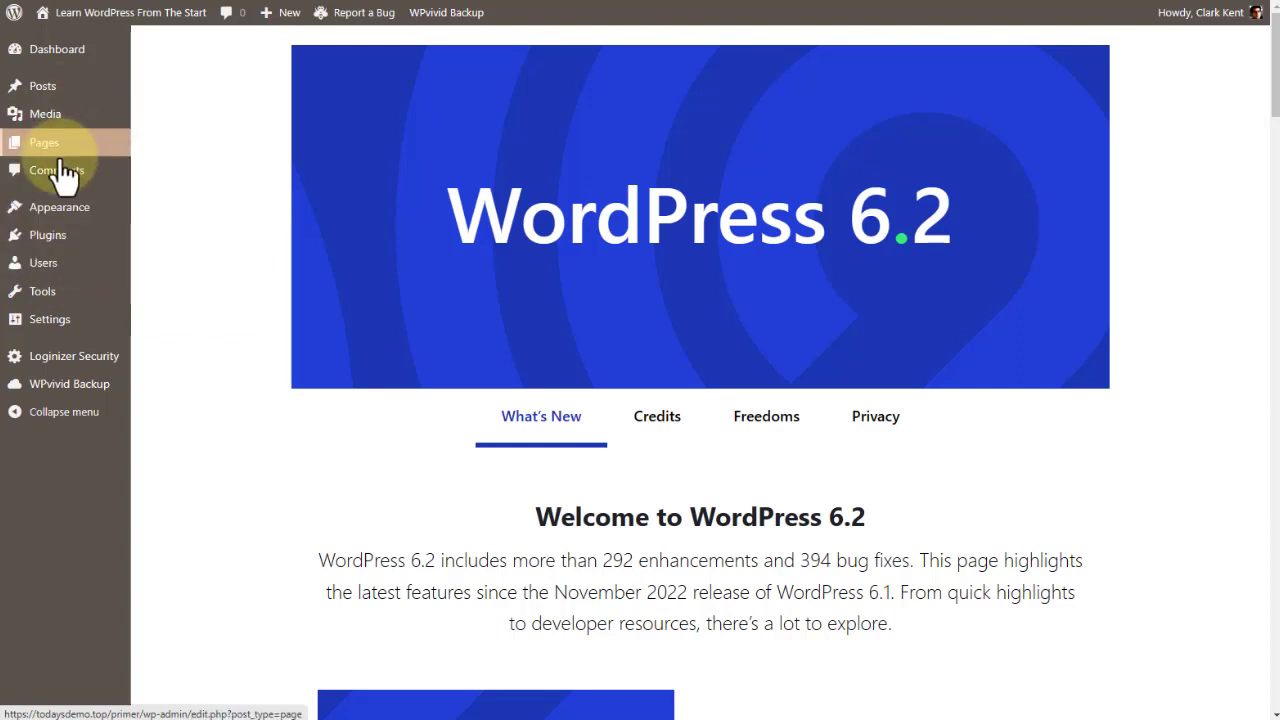
pyautogui.moveTo(52, 227)
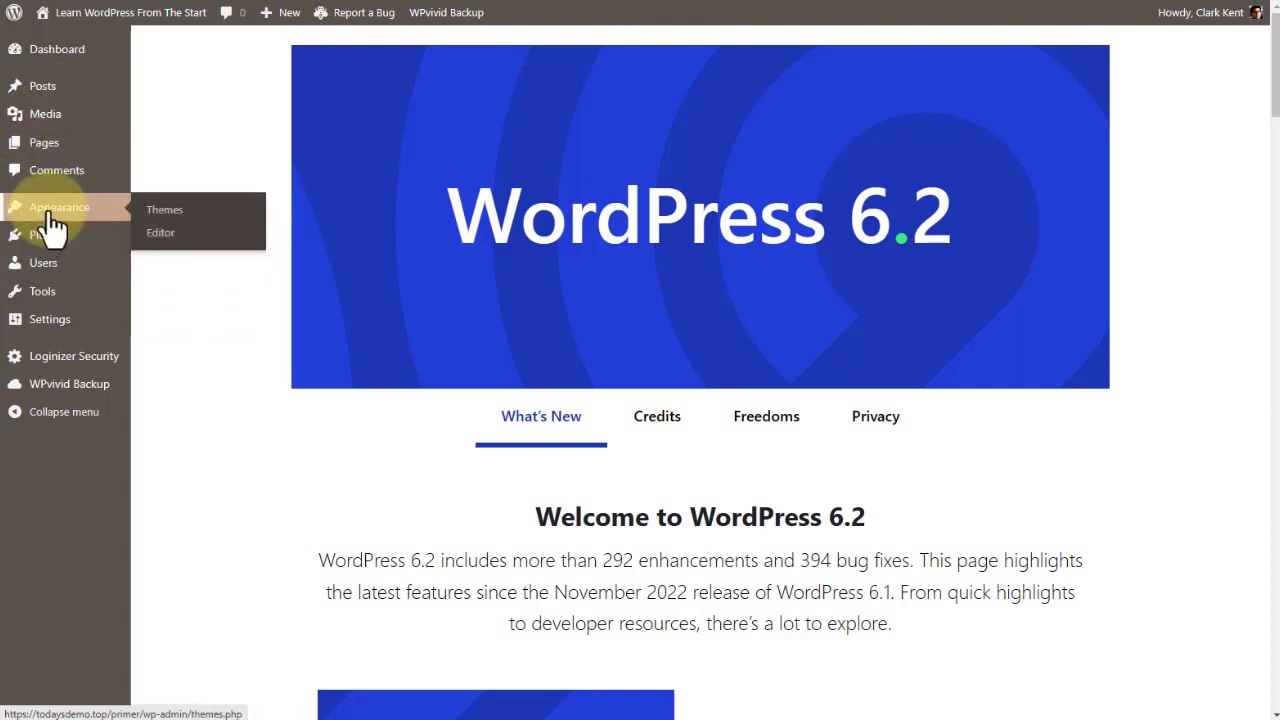
pyautogui.click(167, 248)
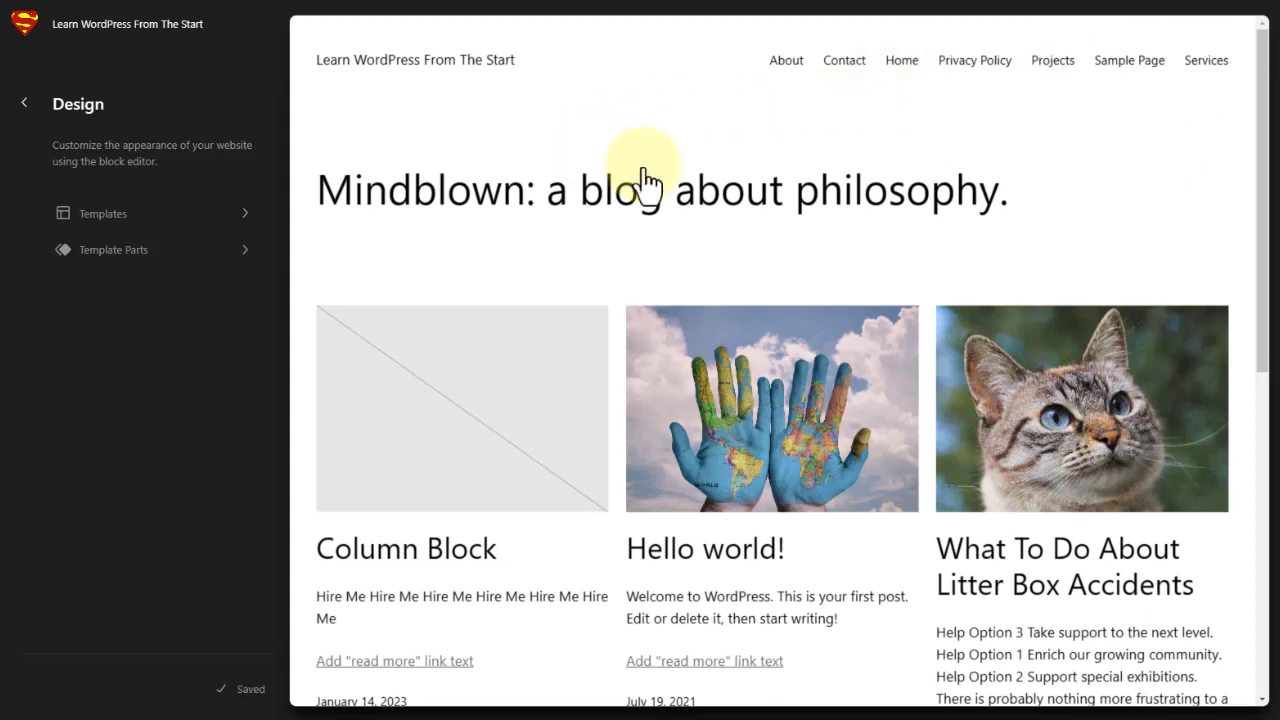
pyautogui.click(740, 138)
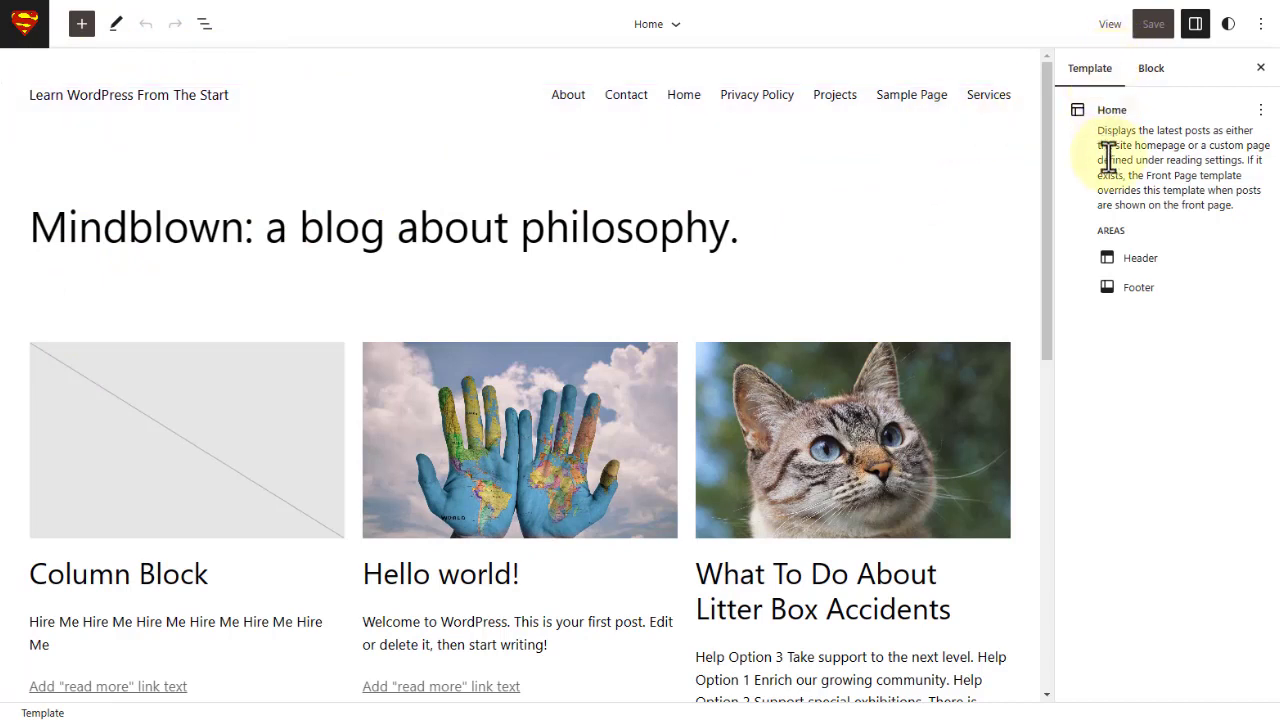
pyautogui.click(1228, 28)
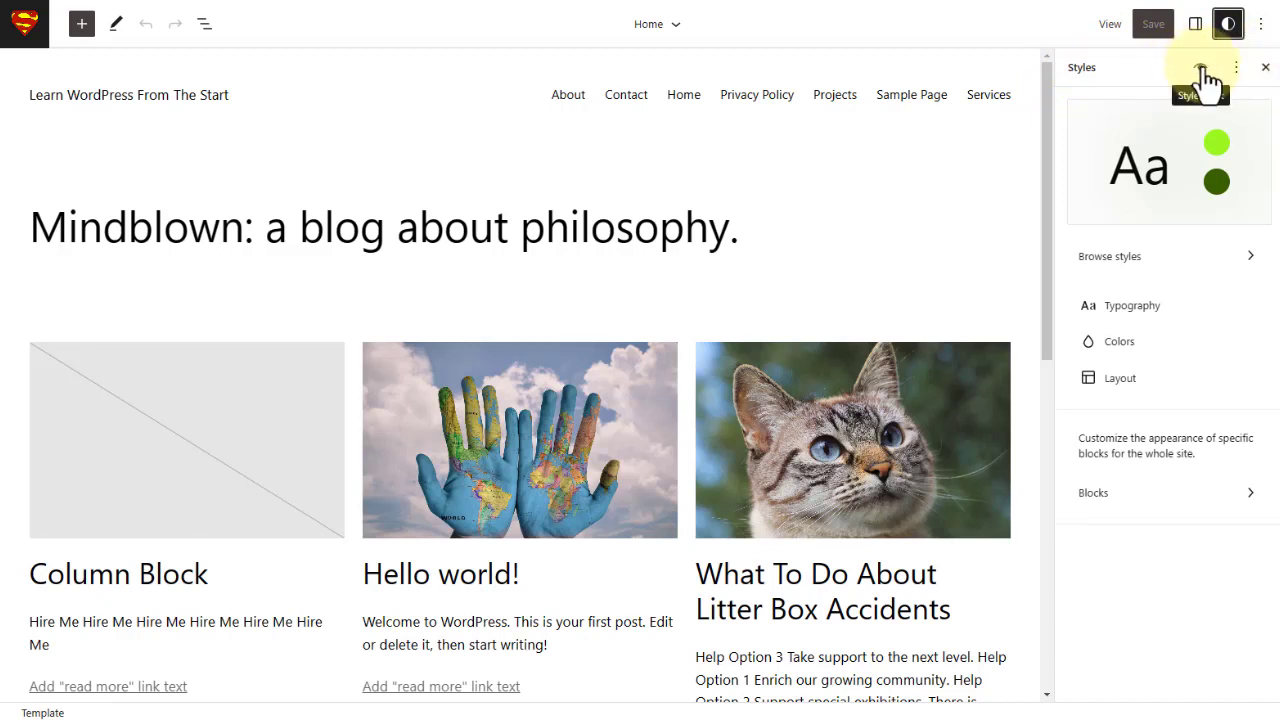
pyautogui.click(1201, 72)
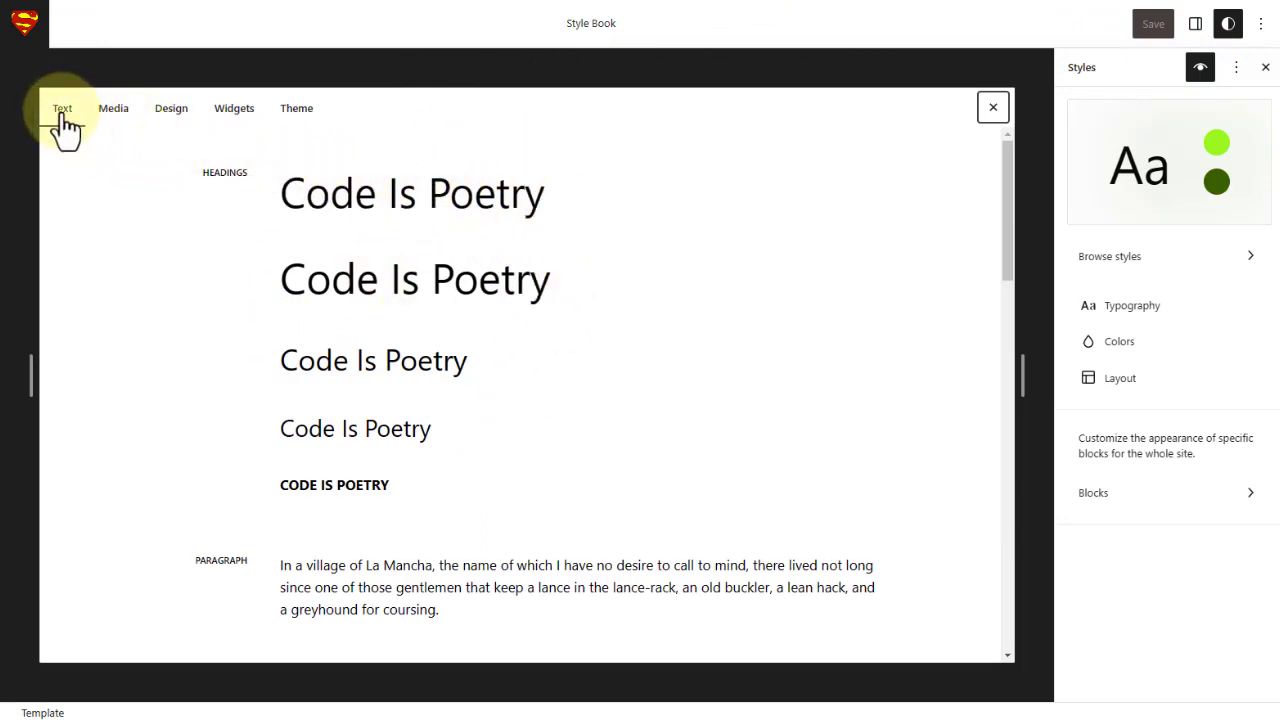
# - Review the Style Book's text samples, including paragraph, list, quote, code, preformatted and pullquote, and return to the headings
pyautogui.scroll(-1, 228, 552)
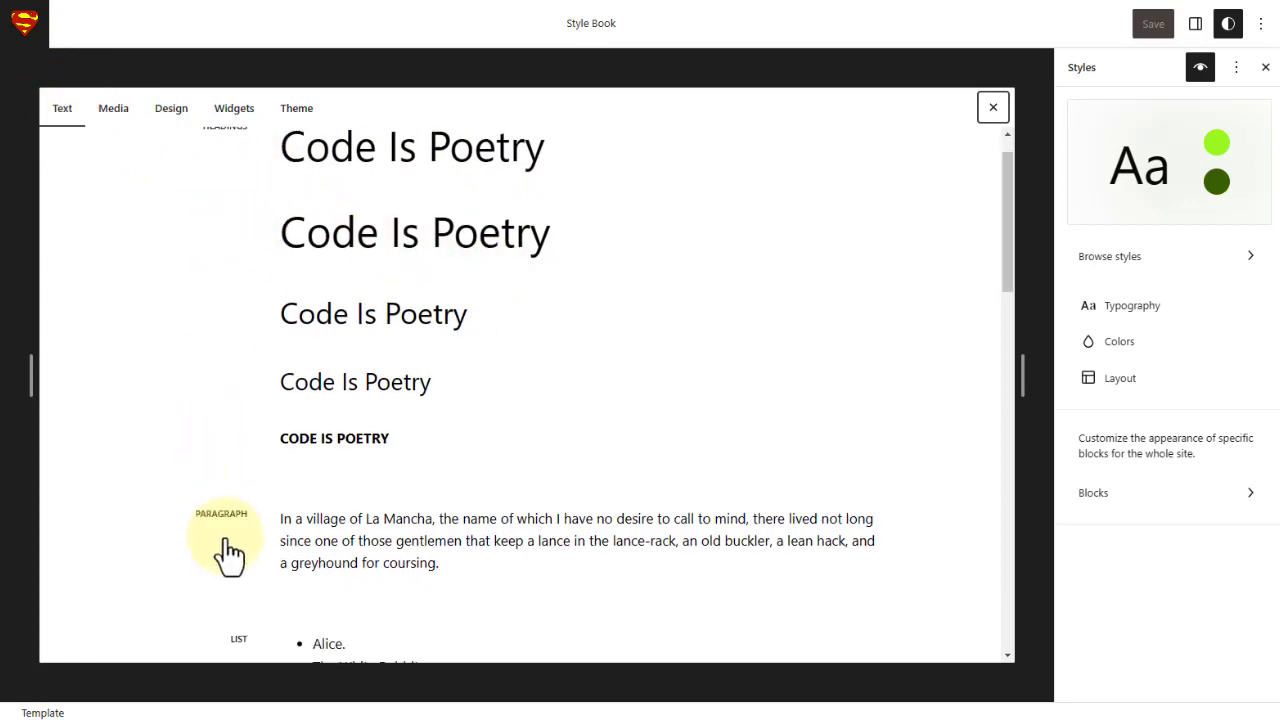
pyautogui.scroll(-5, 228, 552)
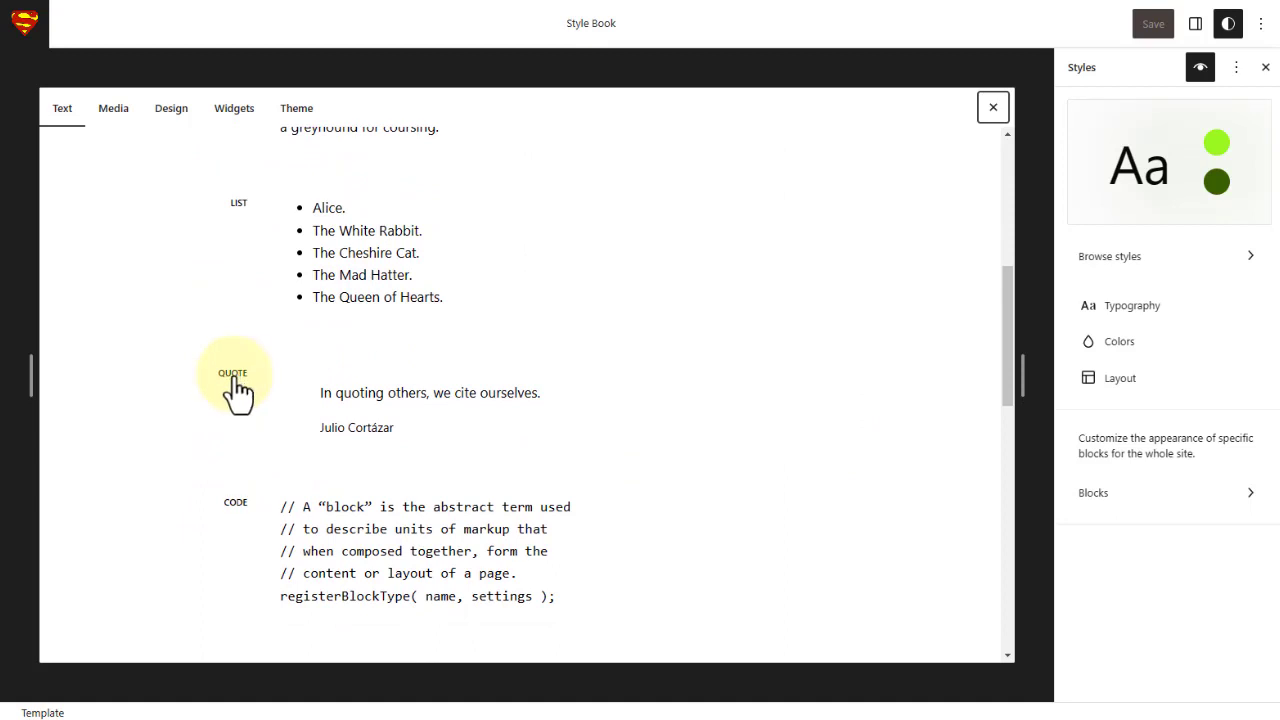
pyautogui.scroll(-4, 363, 300)
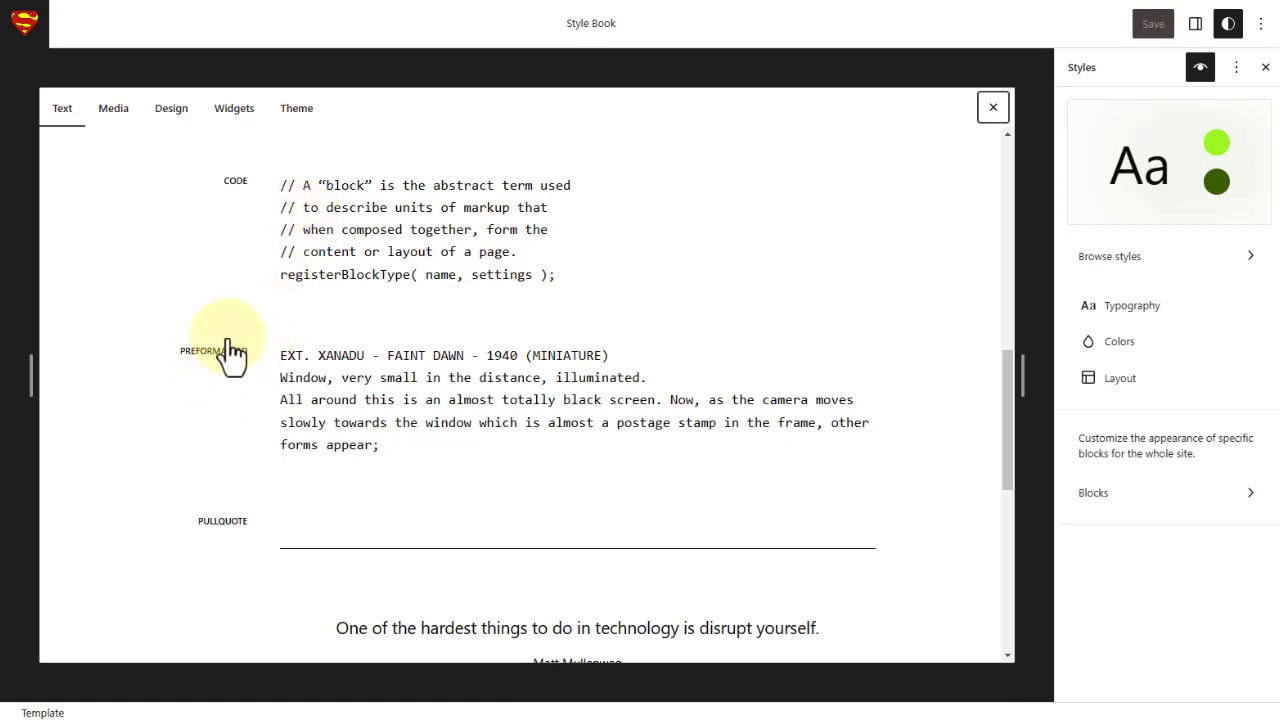
pyautogui.scroll(-3, 429, 414)
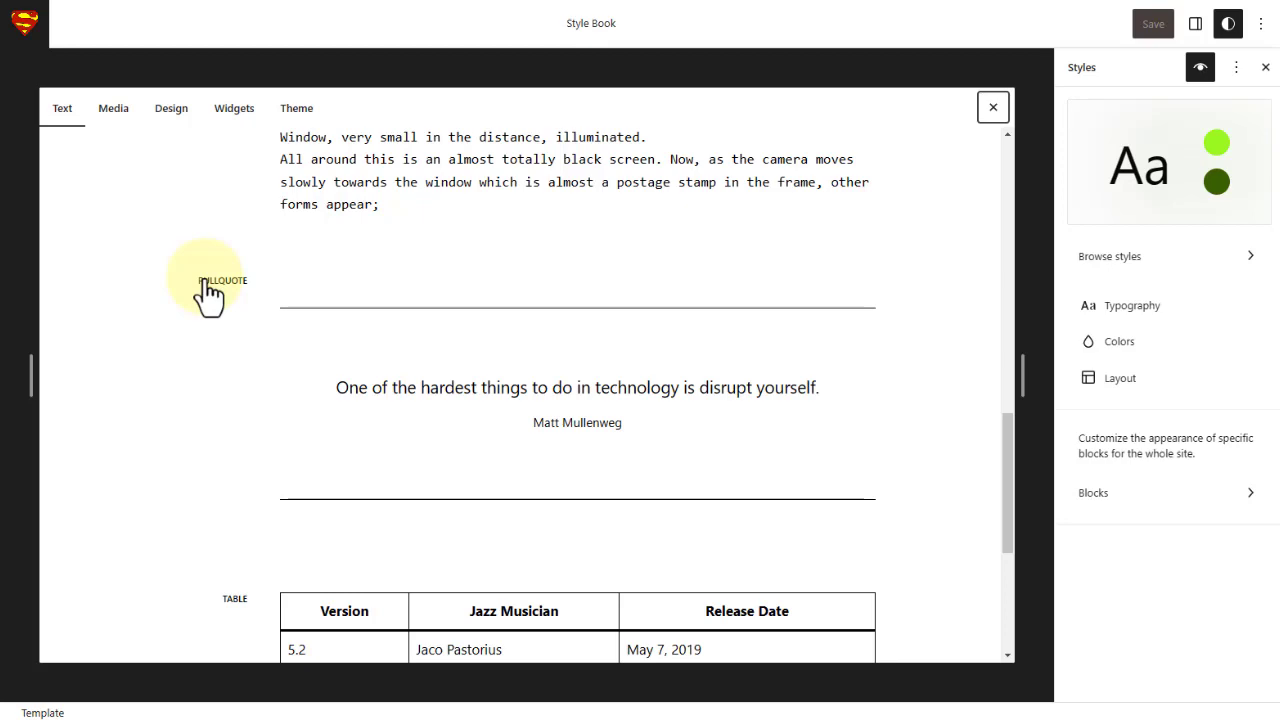
pyautogui.scroll(10, 457, 385)
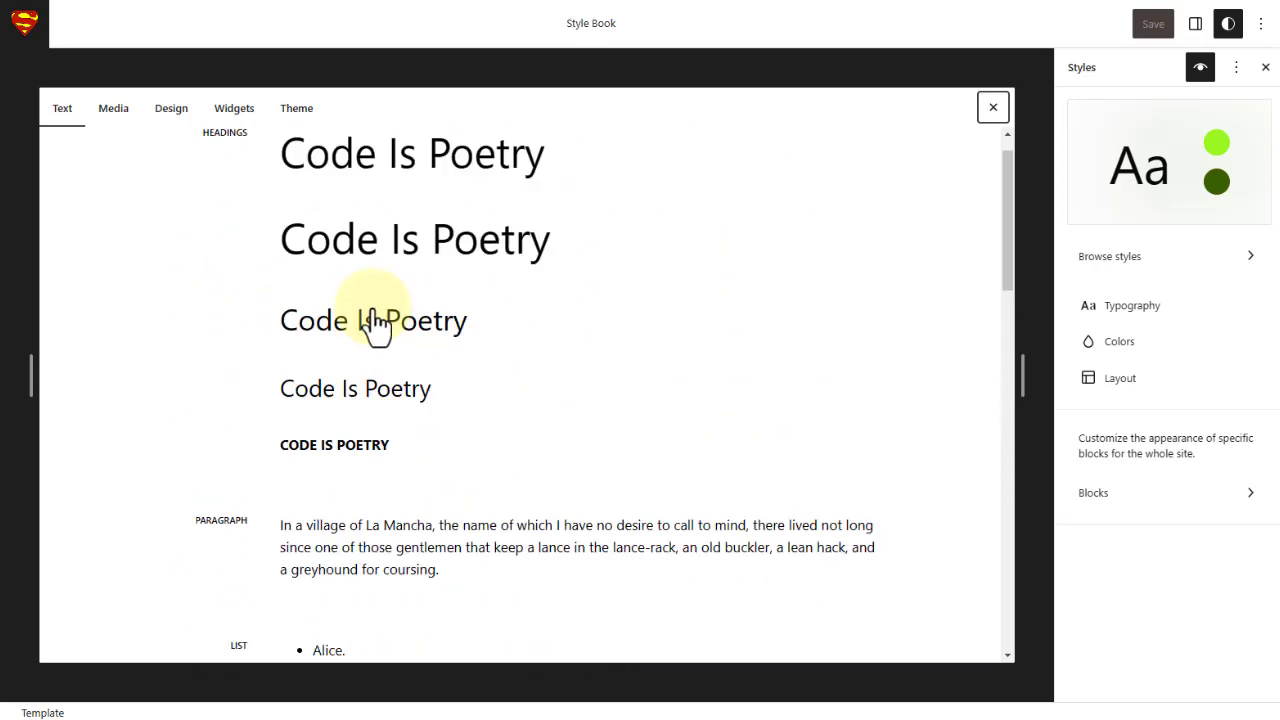
# - Look through the Style Book's Media, Design and Widgets samples and return to the Media samples
pyautogui.click(108, 112)
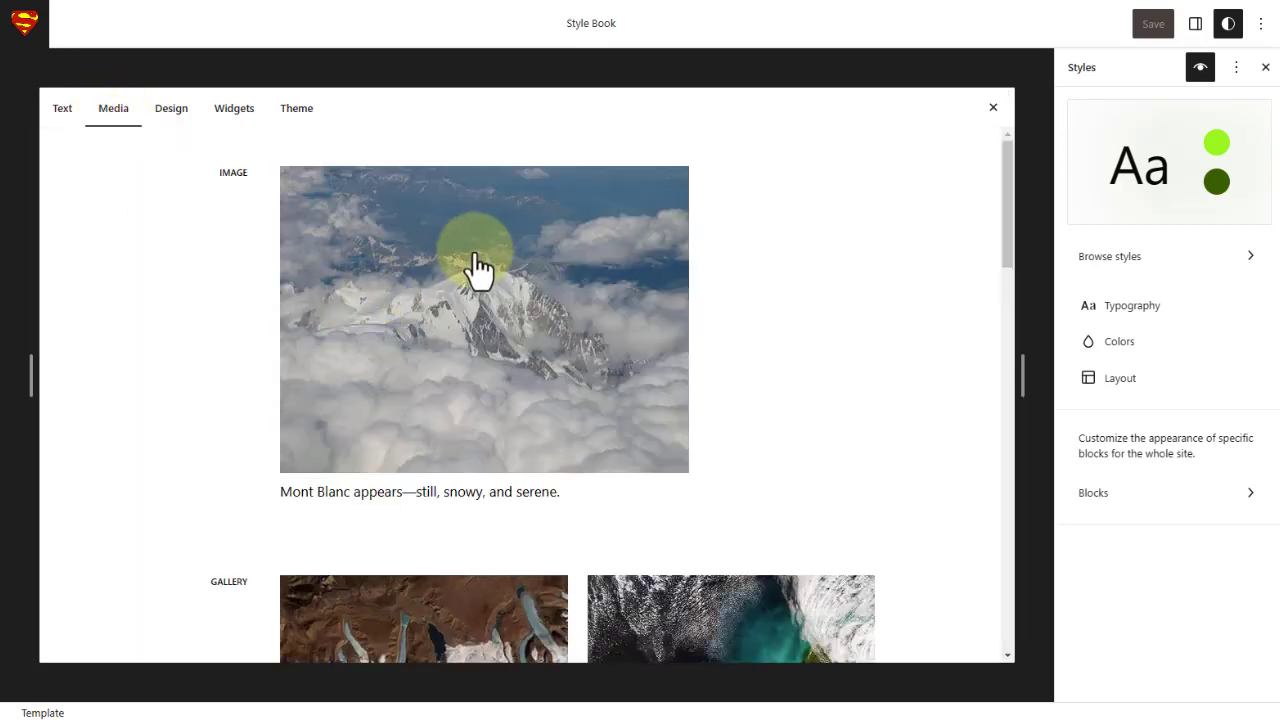
pyautogui.scroll(-5, 478, 268)
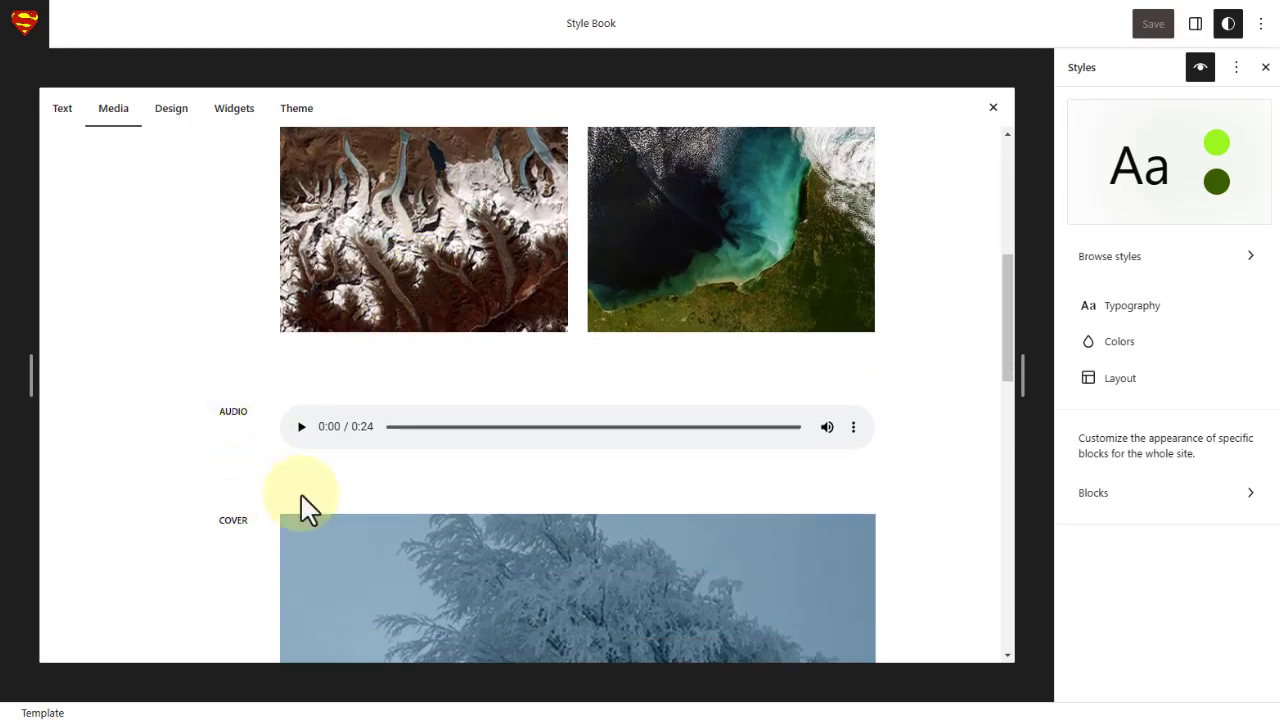
pyautogui.scroll(5, 300, 470)
pyautogui.click(168, 110)
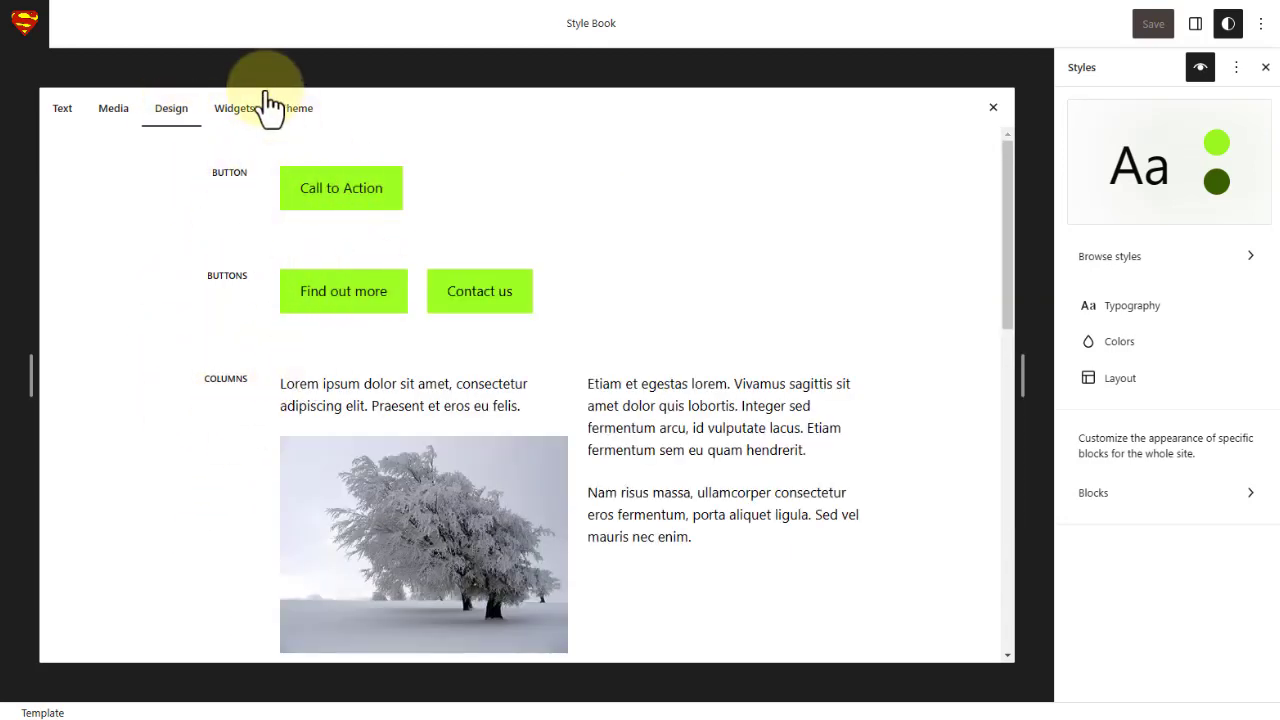
pyautogui.click(238, 110)
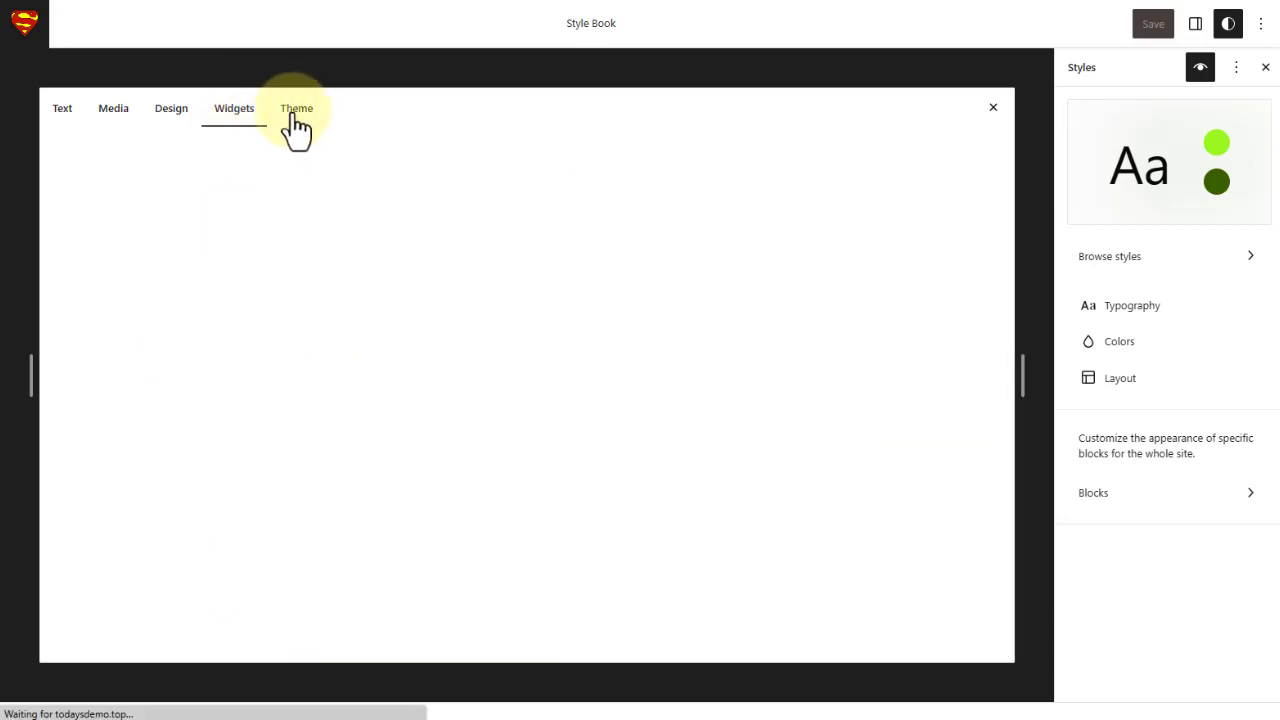
pyautogui.click(122, 113)
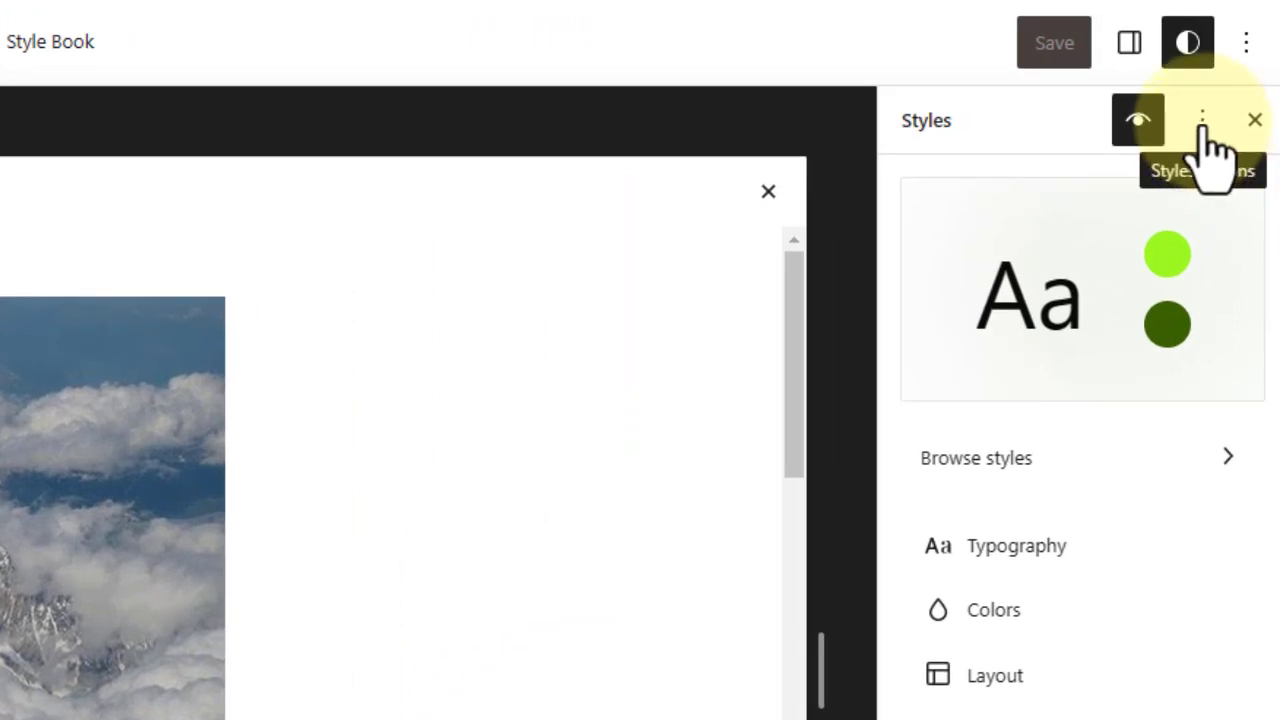
# - Read all pages of the Styles Welcome Guide and close it
pyautogui.click(1203, 122)
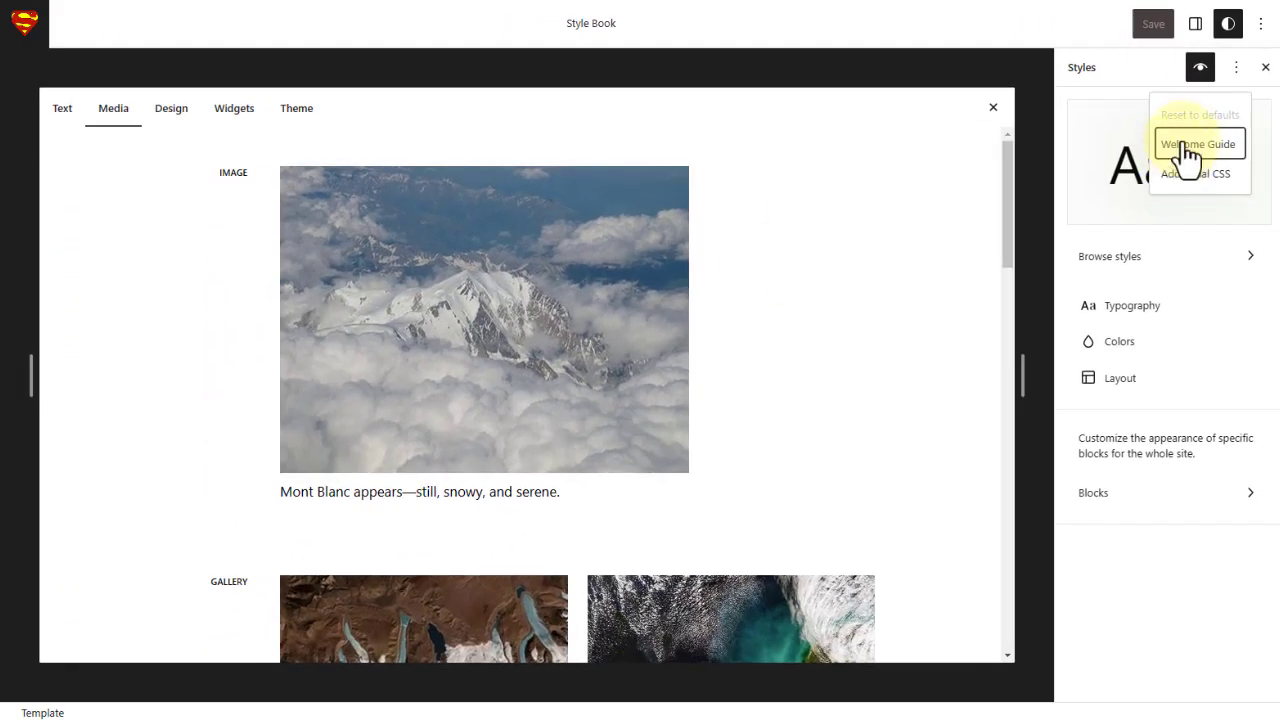
pyautogui.click(1185, 146)
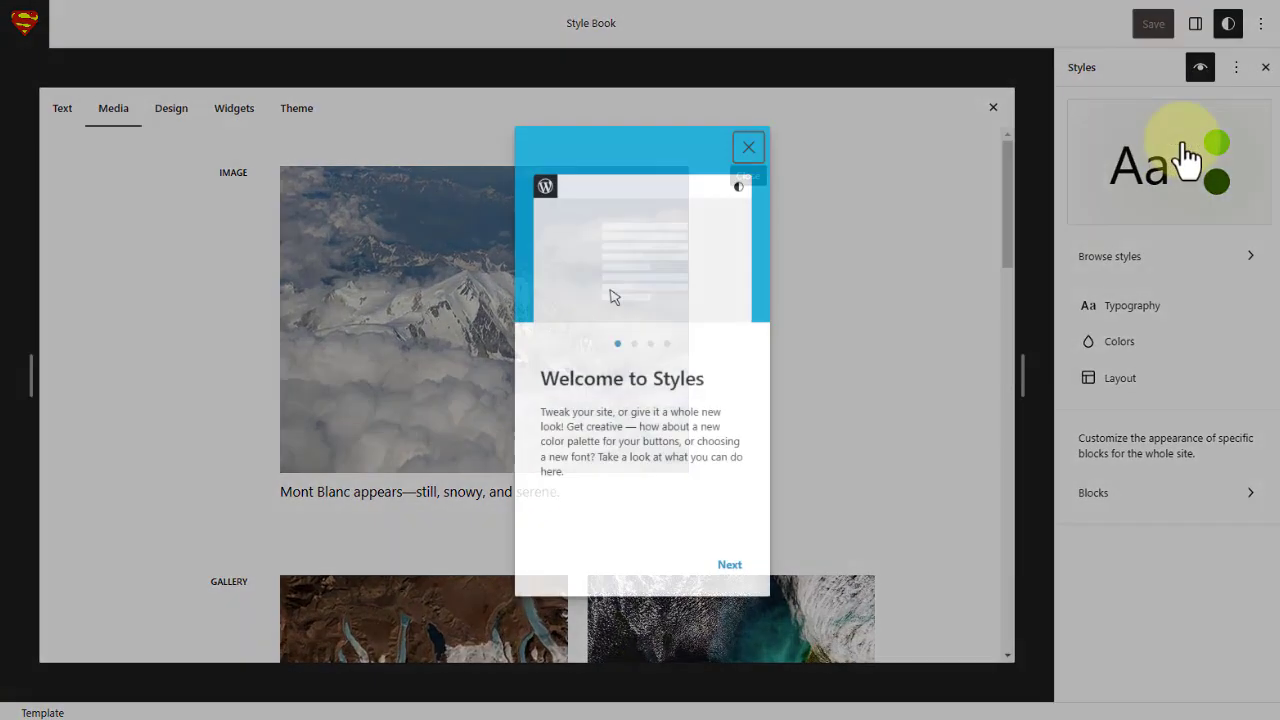
pyautogui.click(729, 566)
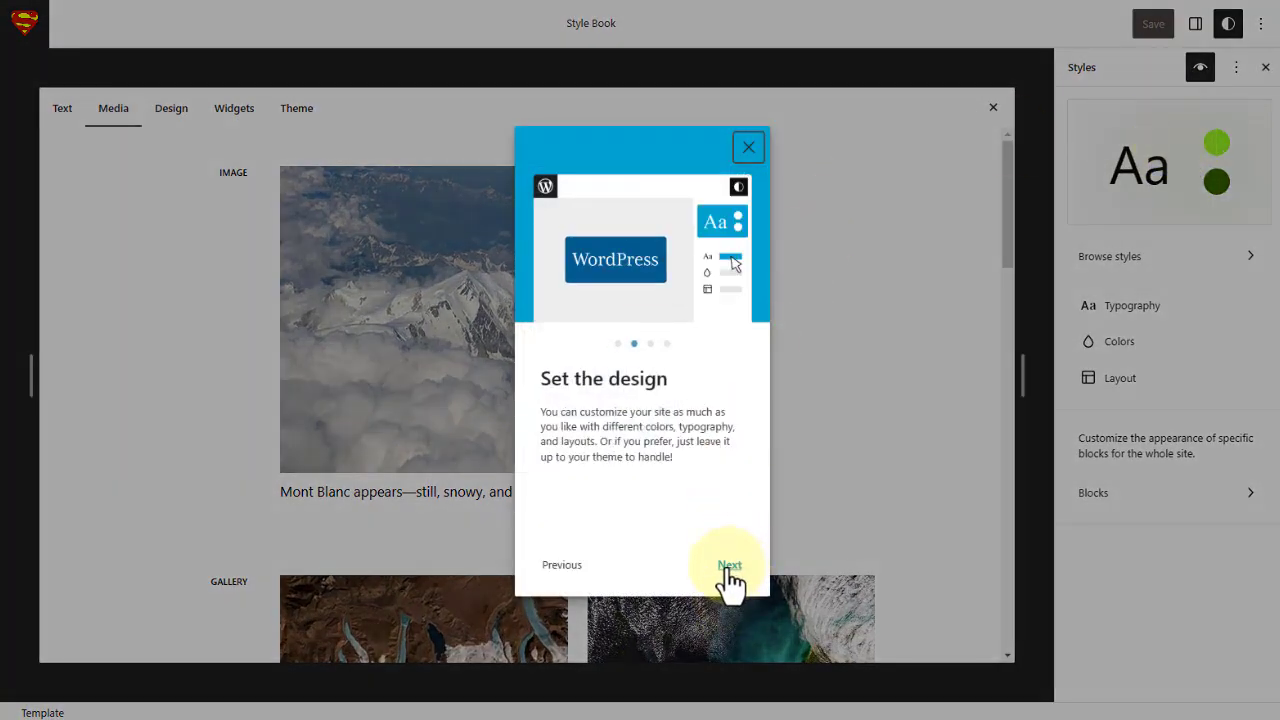
pyautogui.click(729, 566)
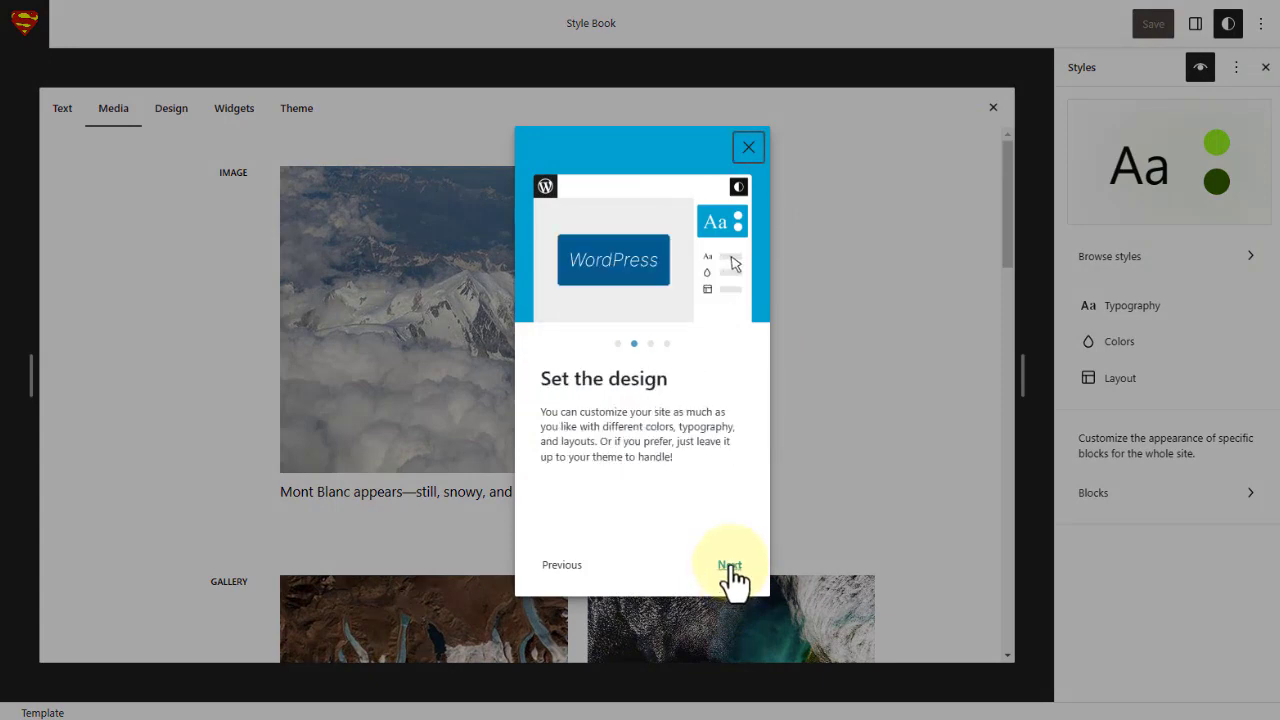
pyautogui.click(729, 566)
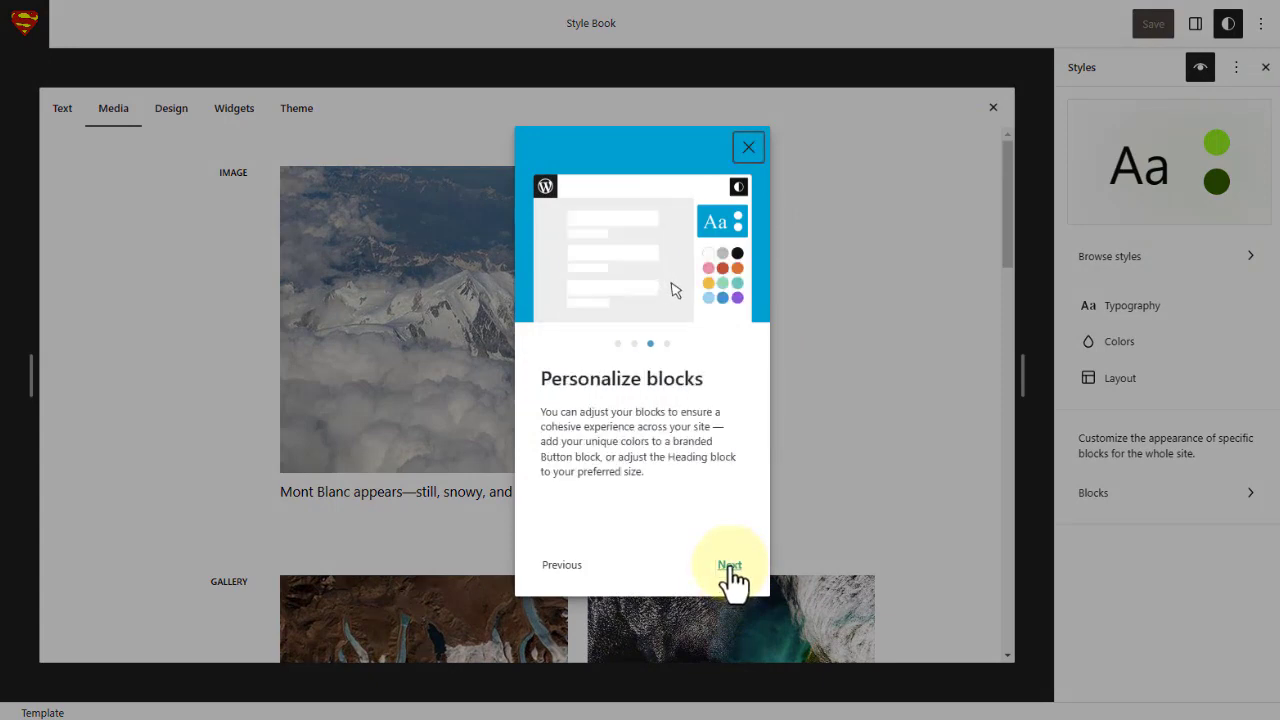
pyautogui.click(729, 566)
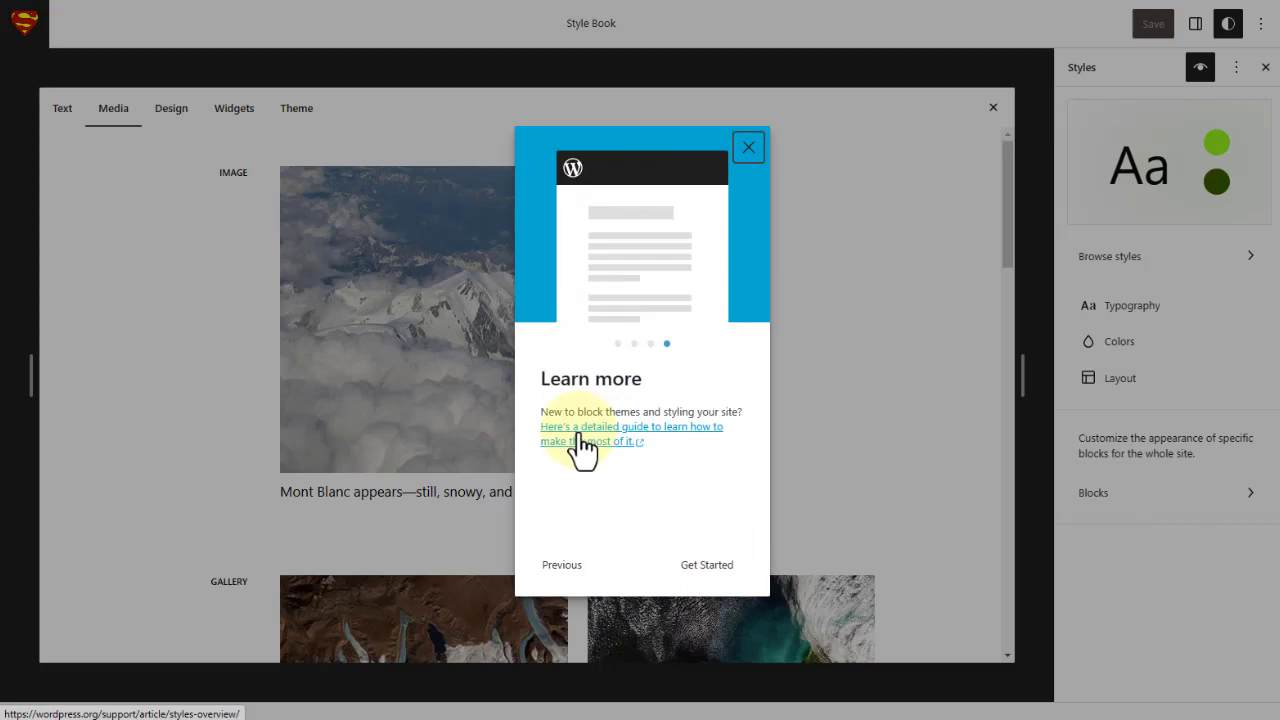
pyautogui.click(752, 155)
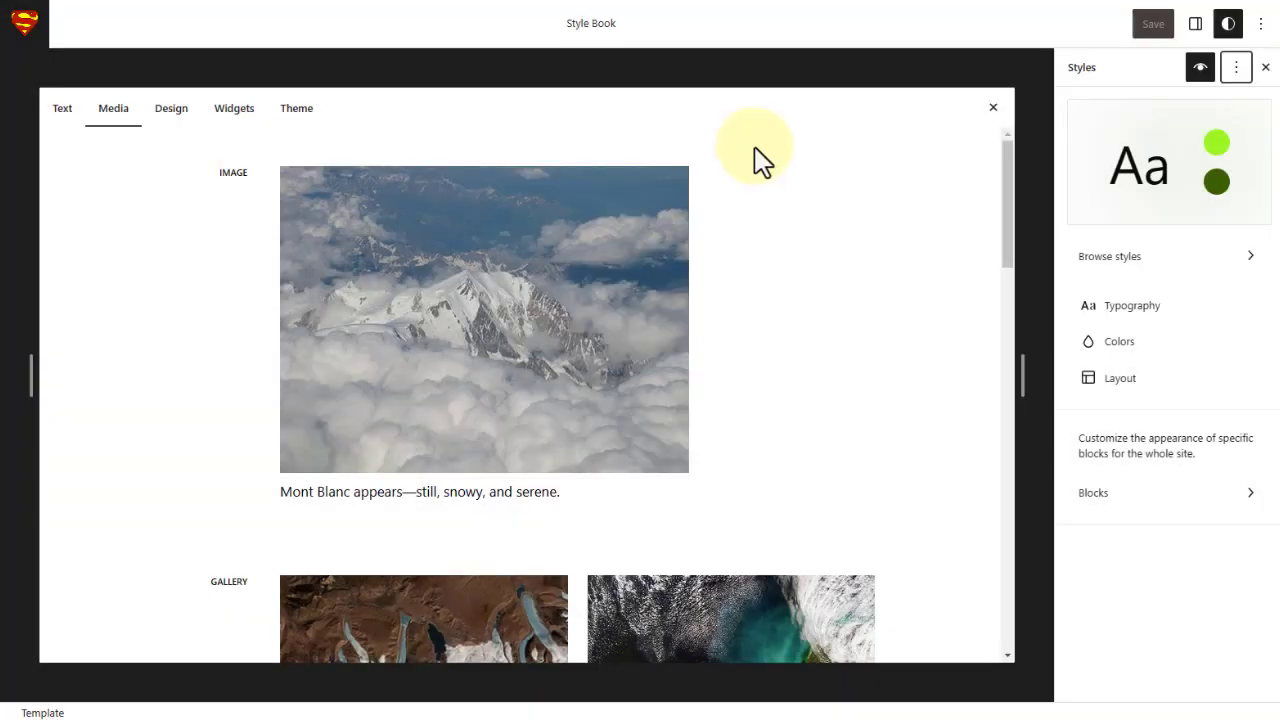
# - Inspect the additional CSS fields for the whole site and for the Image block
pyautogui.click(1236, 67)
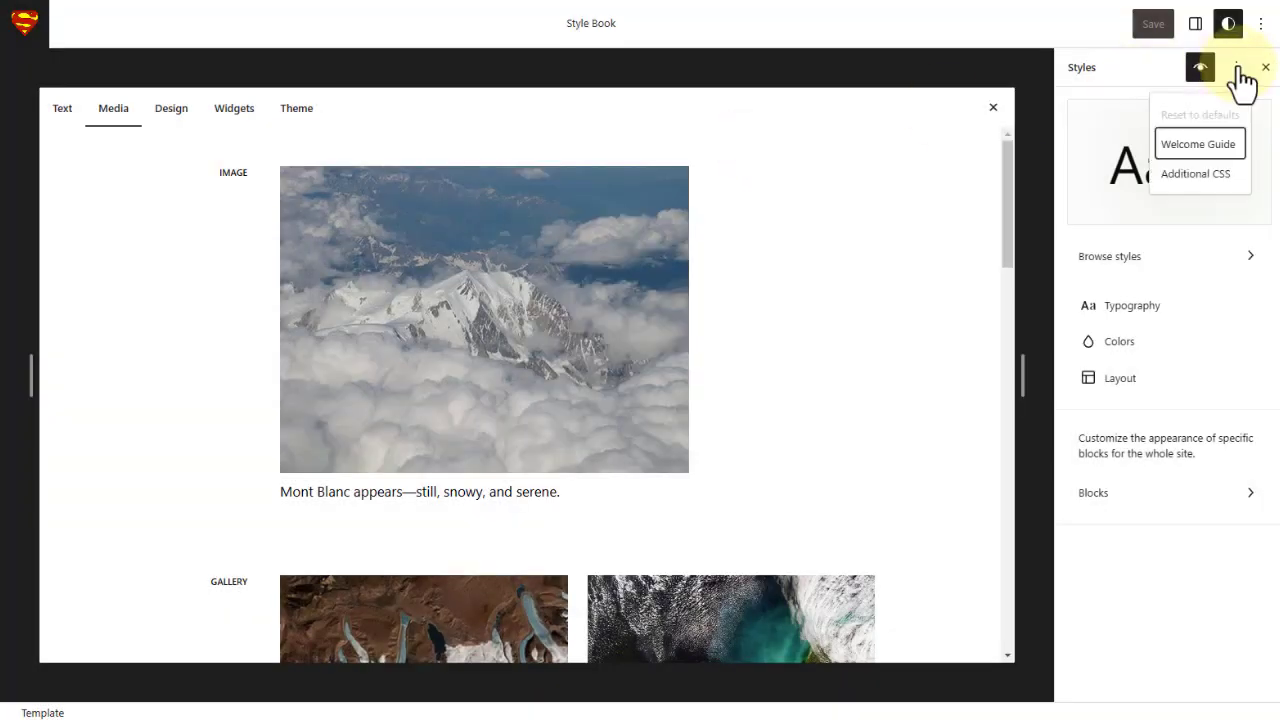
pyautogui.click(1168, 176)
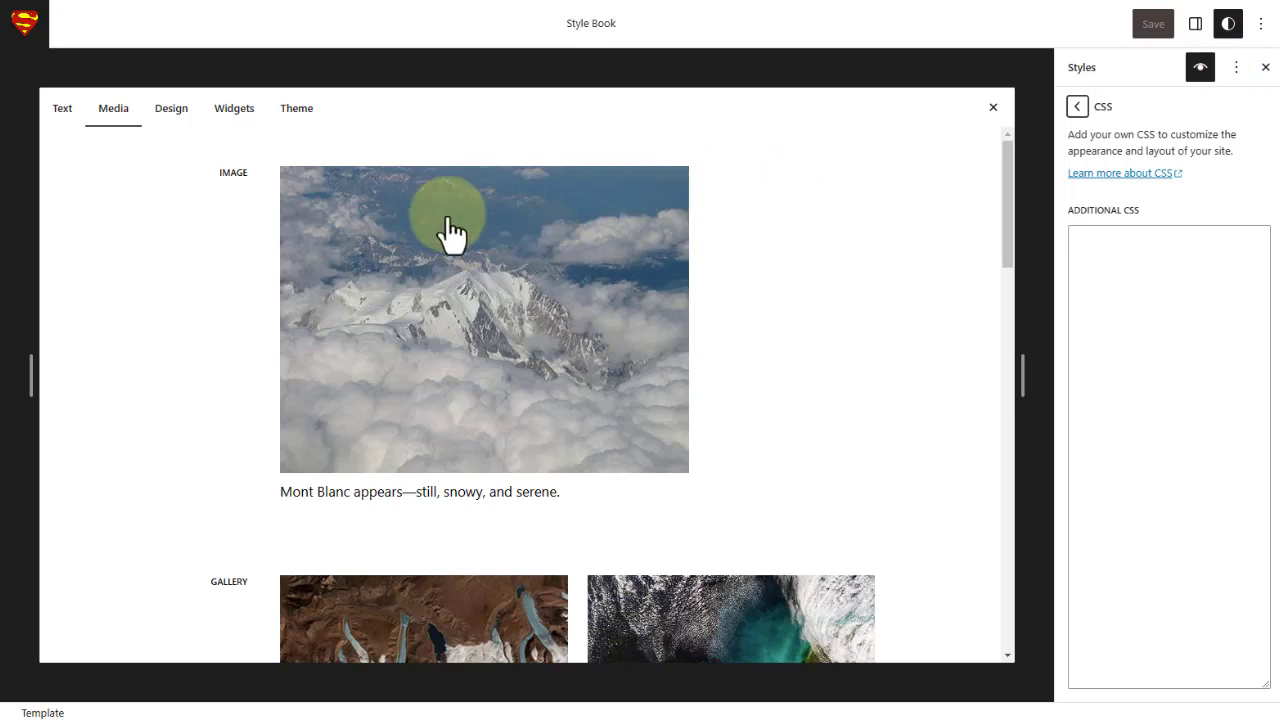
pyautogui.click(443, 314)
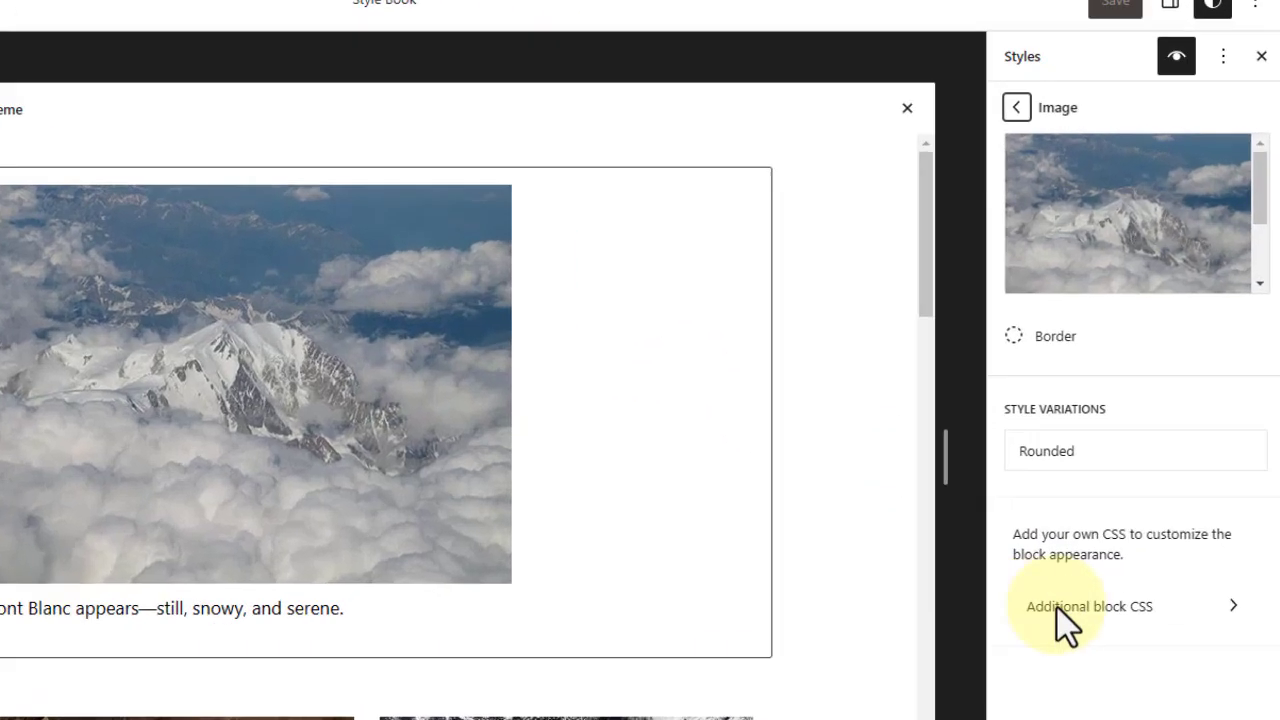
pyautogui.click(1057, 605)
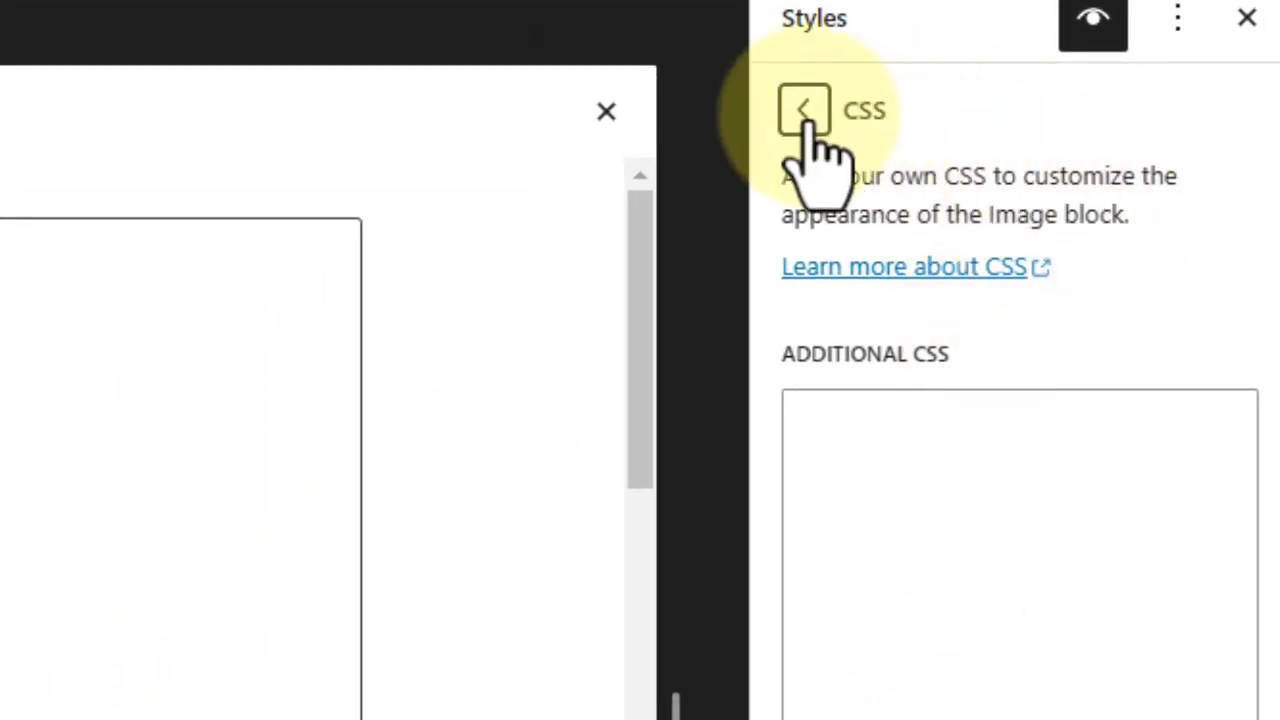
pyautogui.click(805, 112)
# - Revisit the site-wide additional CSS field, view the available style variations and return to the main Styles settings
pyautogui.click(1178, 18)
pyautogui.click(1103, 280)
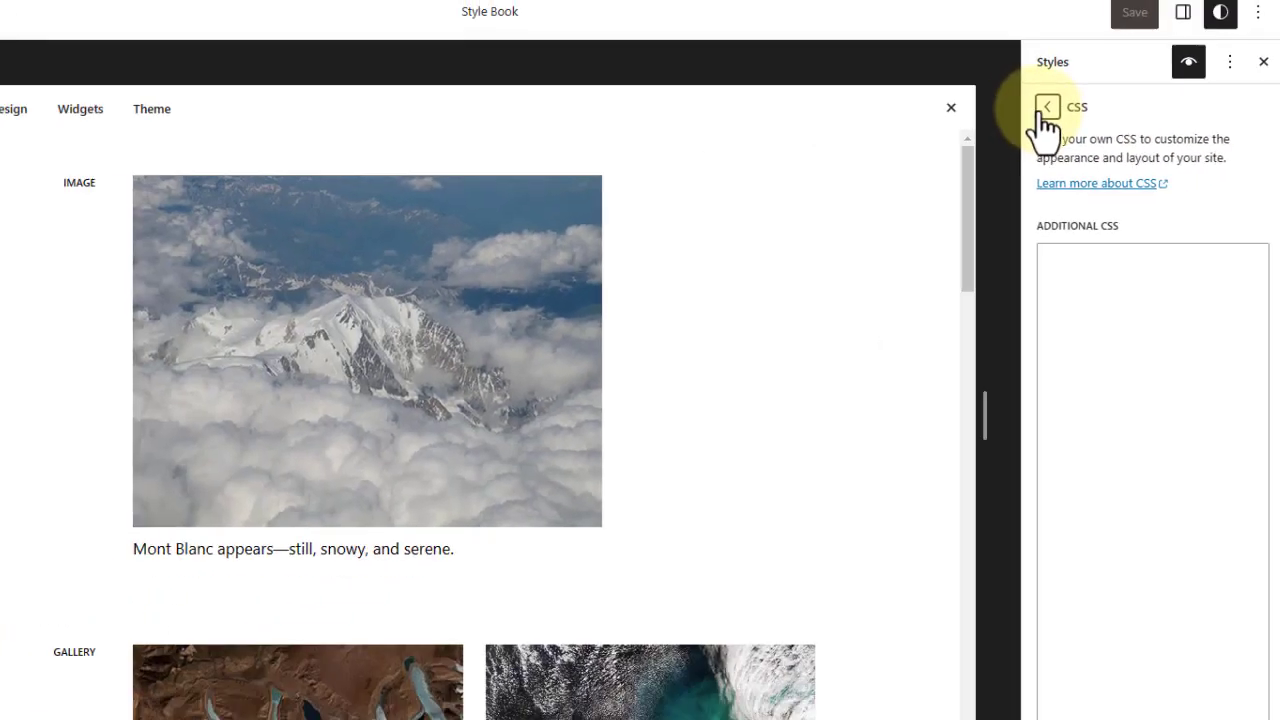
pyautogui.click(1047, 107)
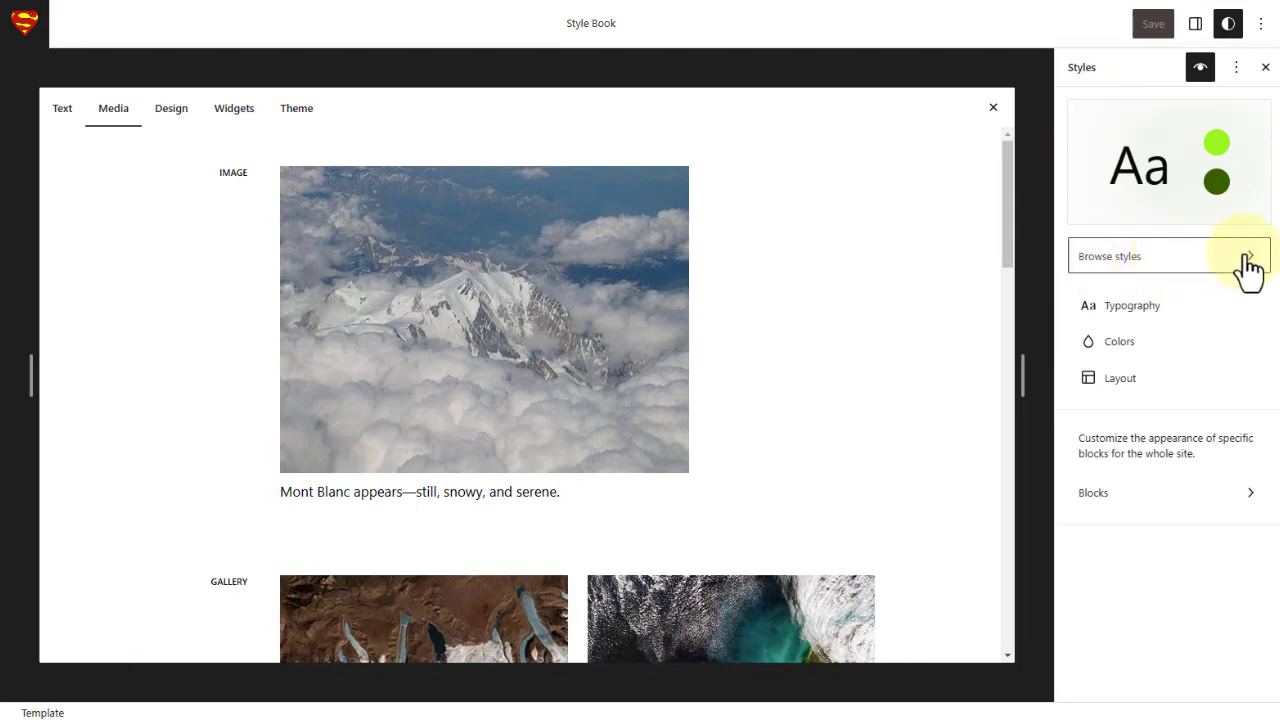
pyautogui.click(1249, 260)
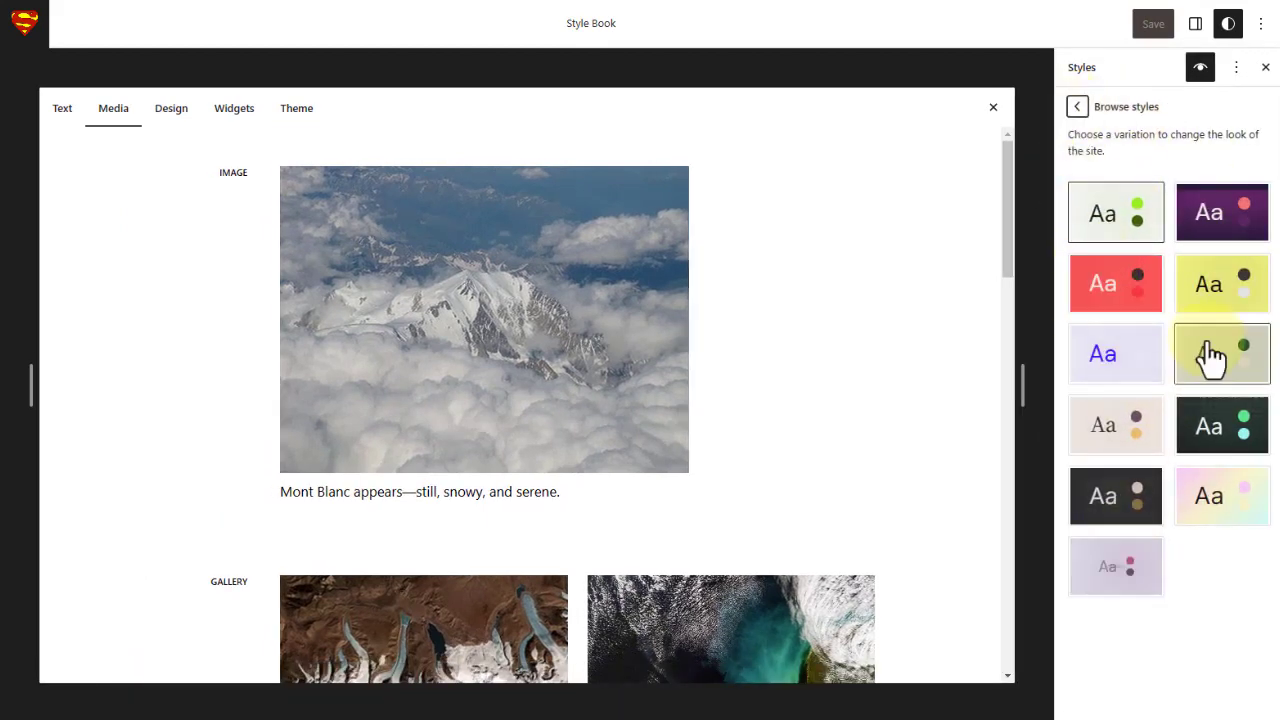
pyautogui.click(1078, 108)
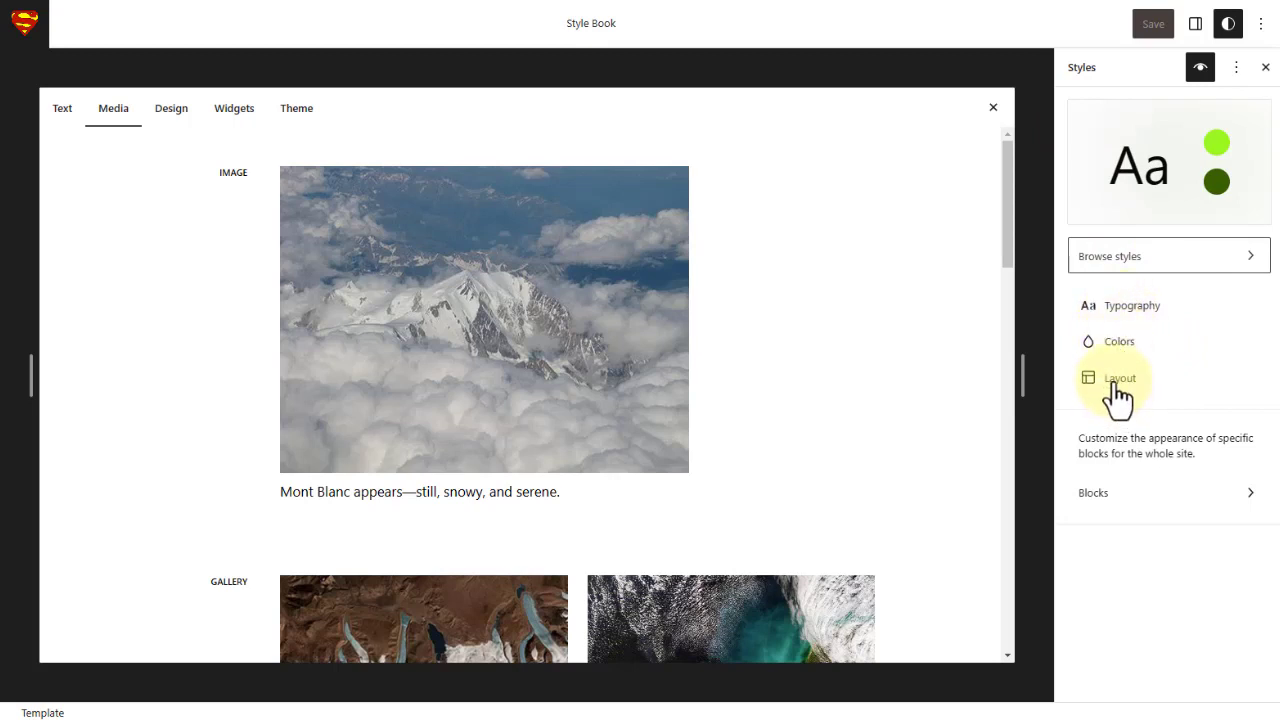
# - Set the Image block's border width to 18 px in the site-wide block styles
pyautogui.click(488, 338)
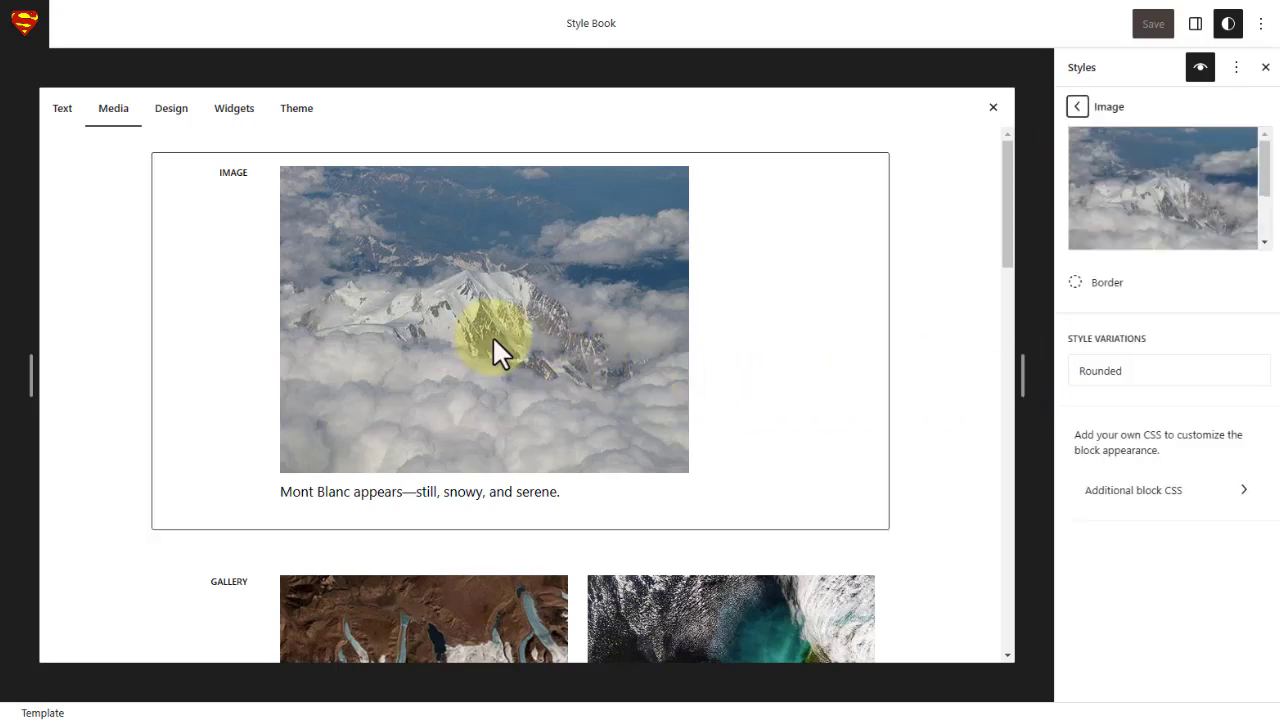
pyautogui.click(1110, 284)
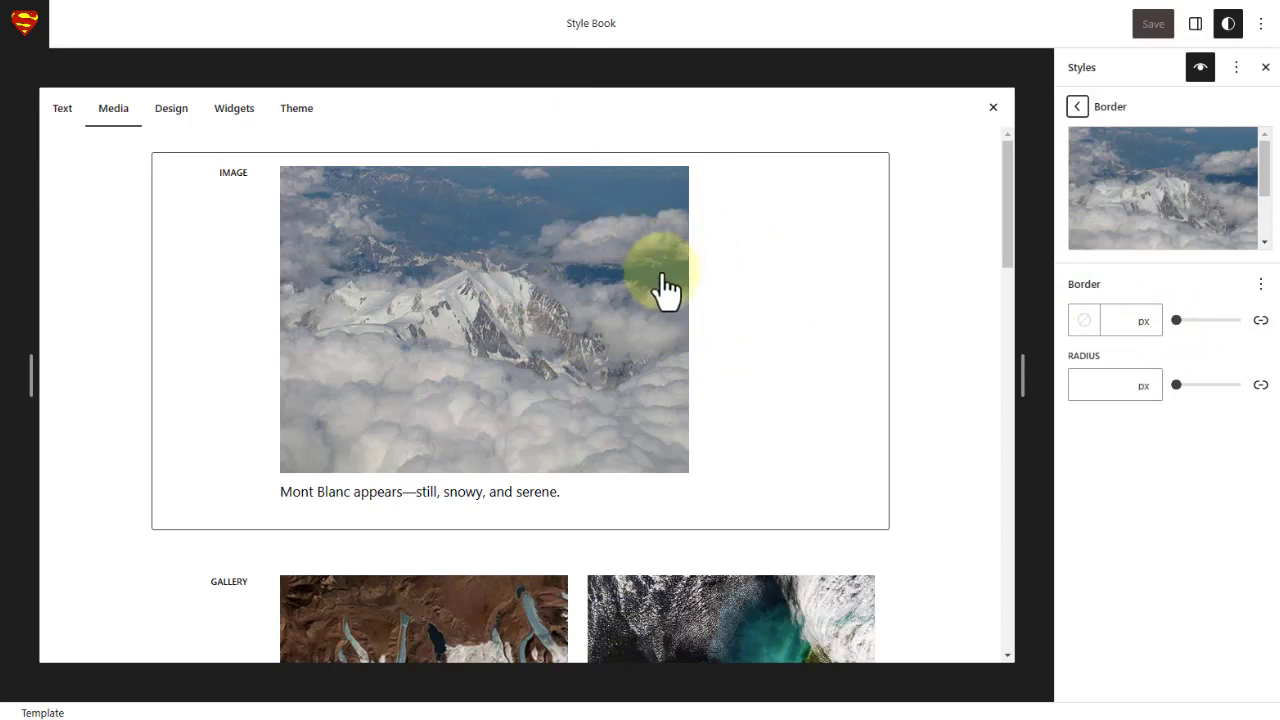
pyautogui.moveTo(1177, 322); pyautogui.dragTo(1188, 323)
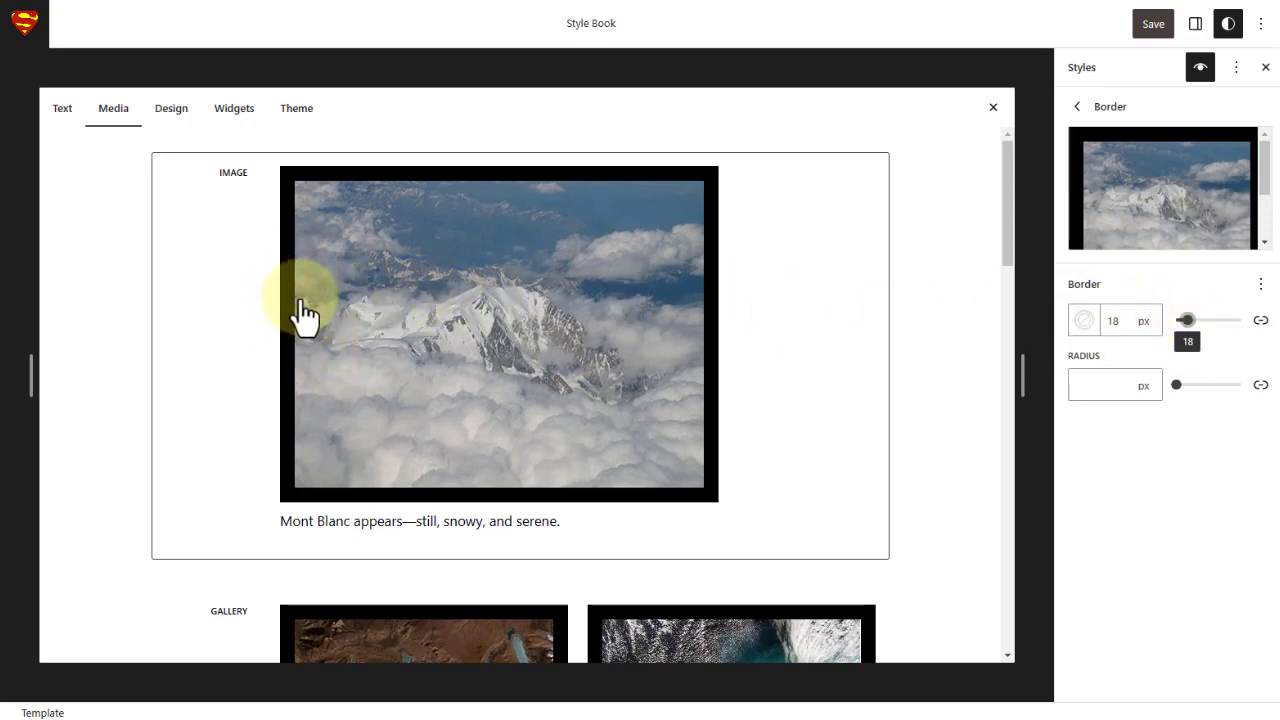
# - Set the Image block's border radius to 51 px, review the other media blocks and save the site-wide style changes
pyautogui.click(1176, 388)
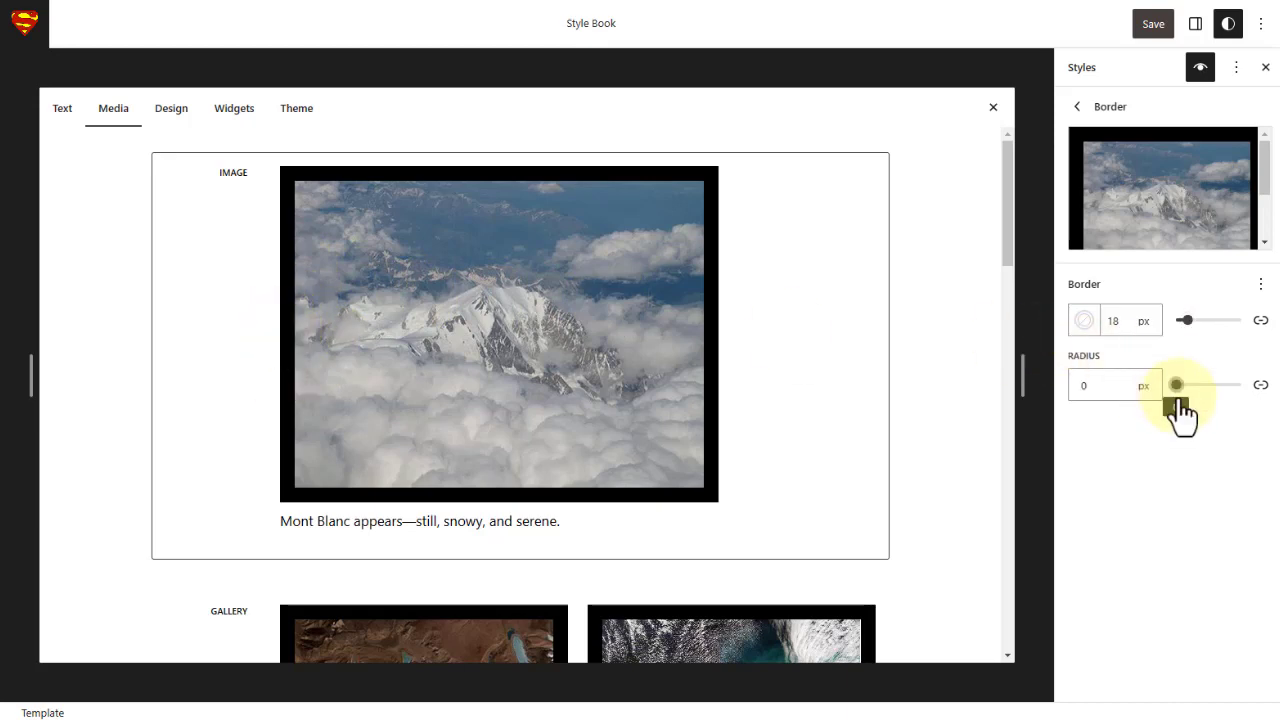
pyautogui.moveTo(1178, 398); pyautogui.dragTo(1209, 392)
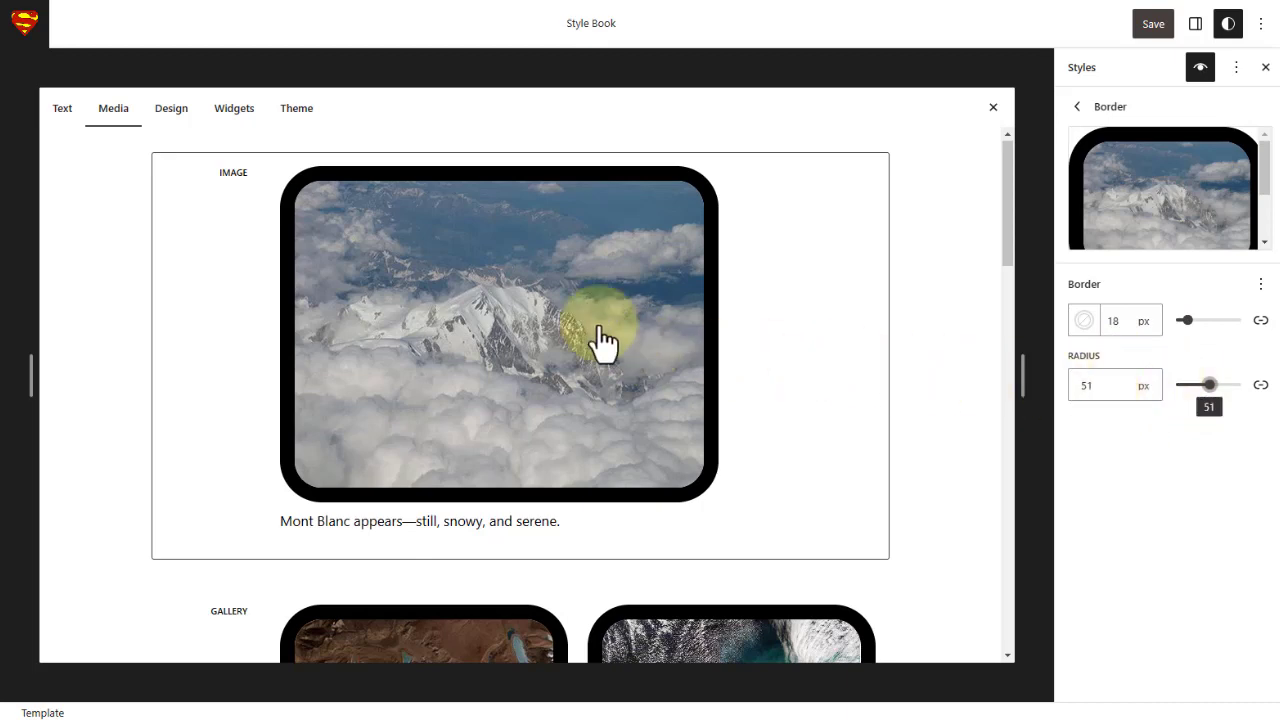
pyautogui.scroll(-3, 463, 300)
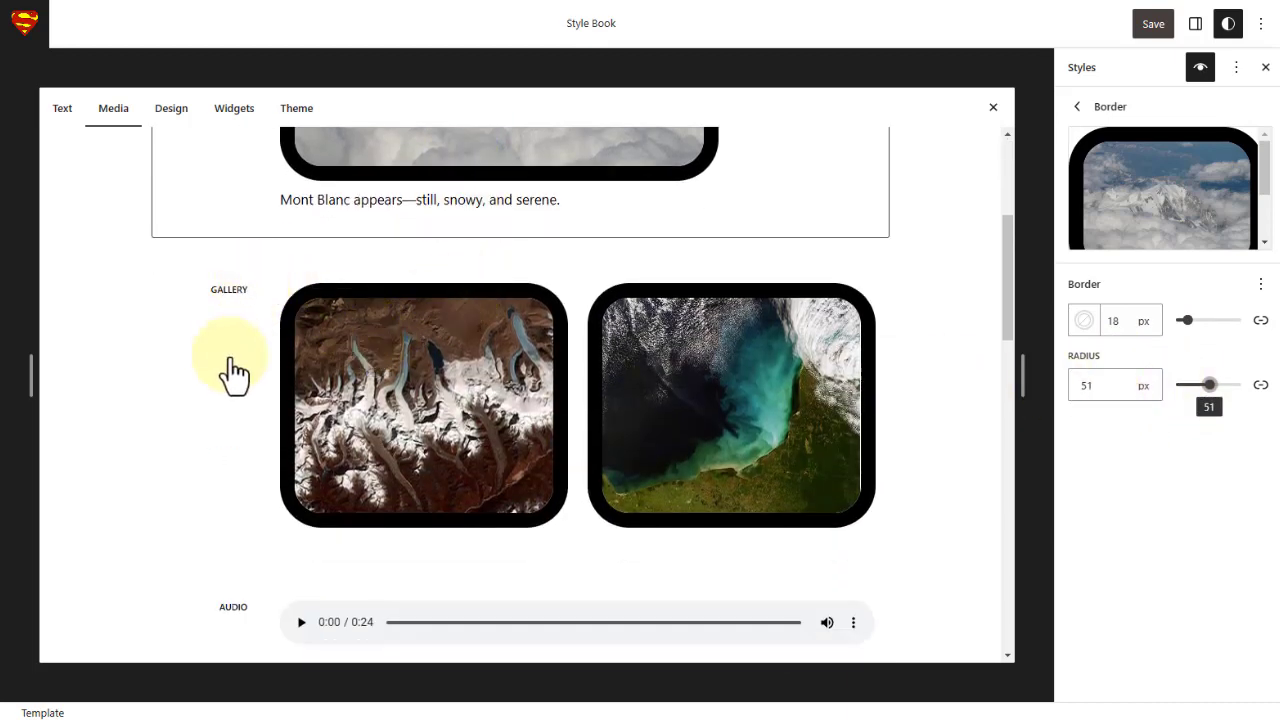
pyautogui.scroll(-4, 563, 346)
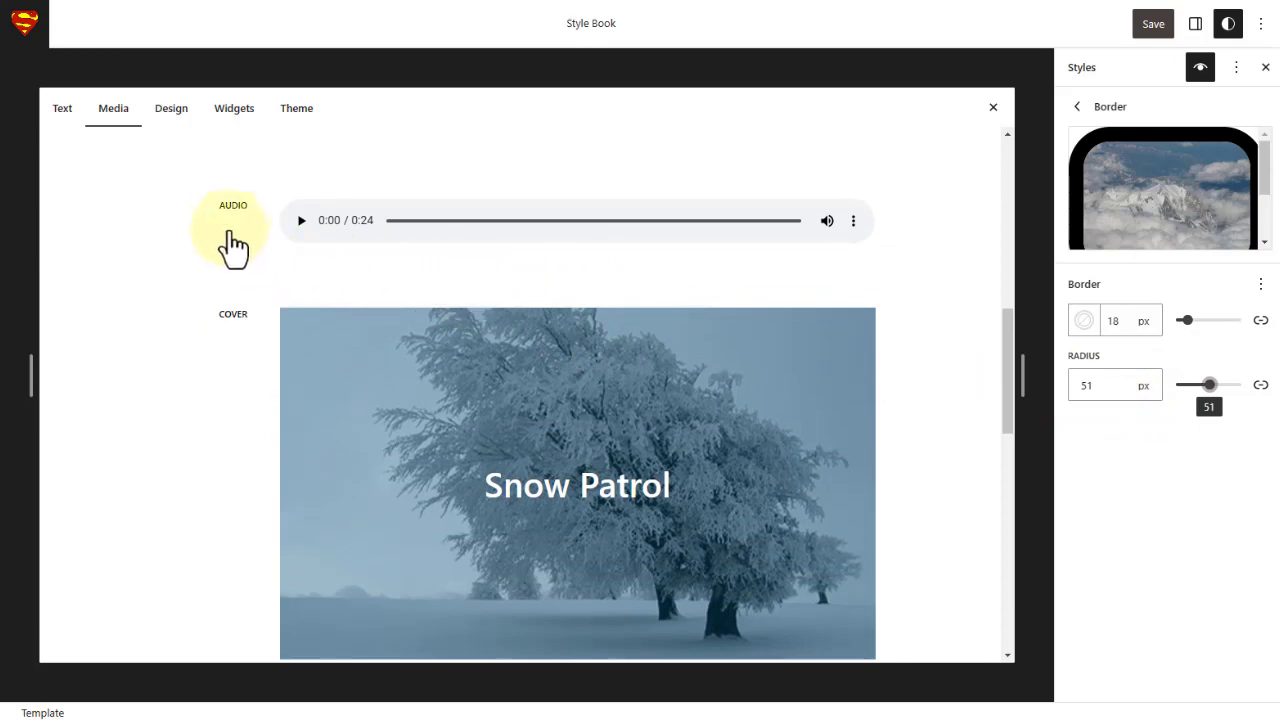
pyautogui.scroll(-3, 413, 412)
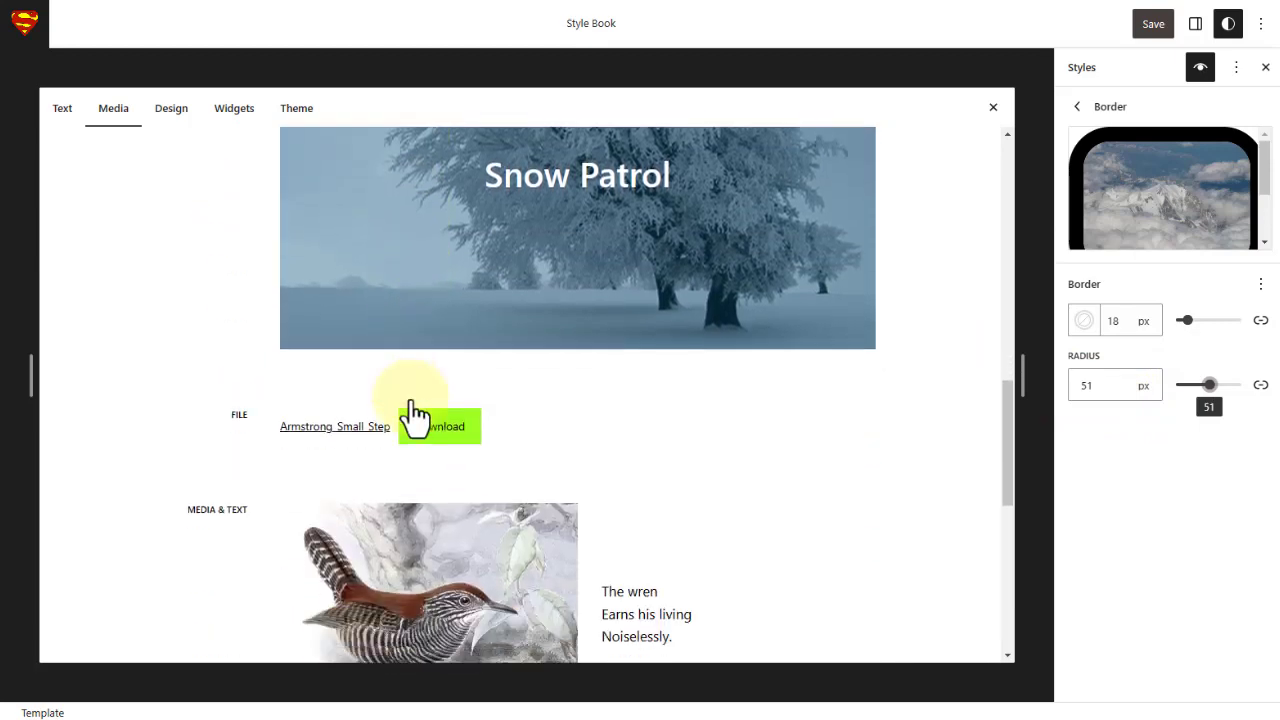
pyautogui.scroll(-2, 415, 415)
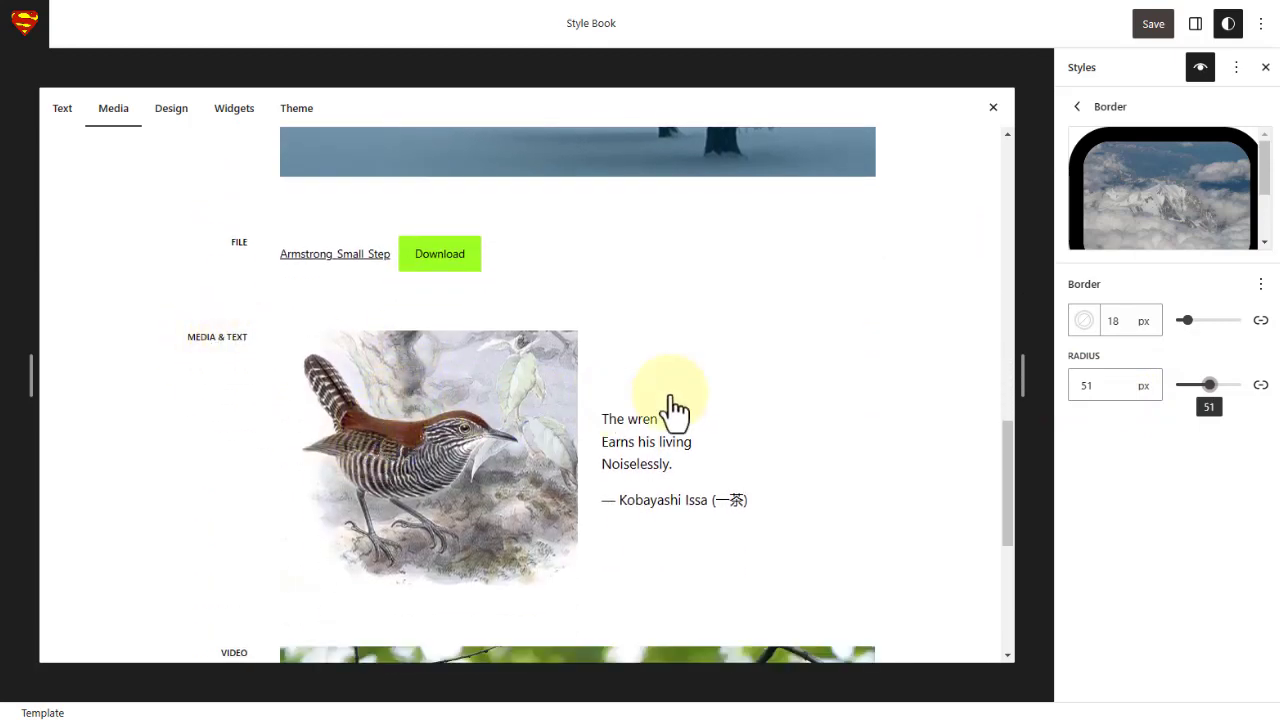
pyautogui.scroll(10, 520, 430)
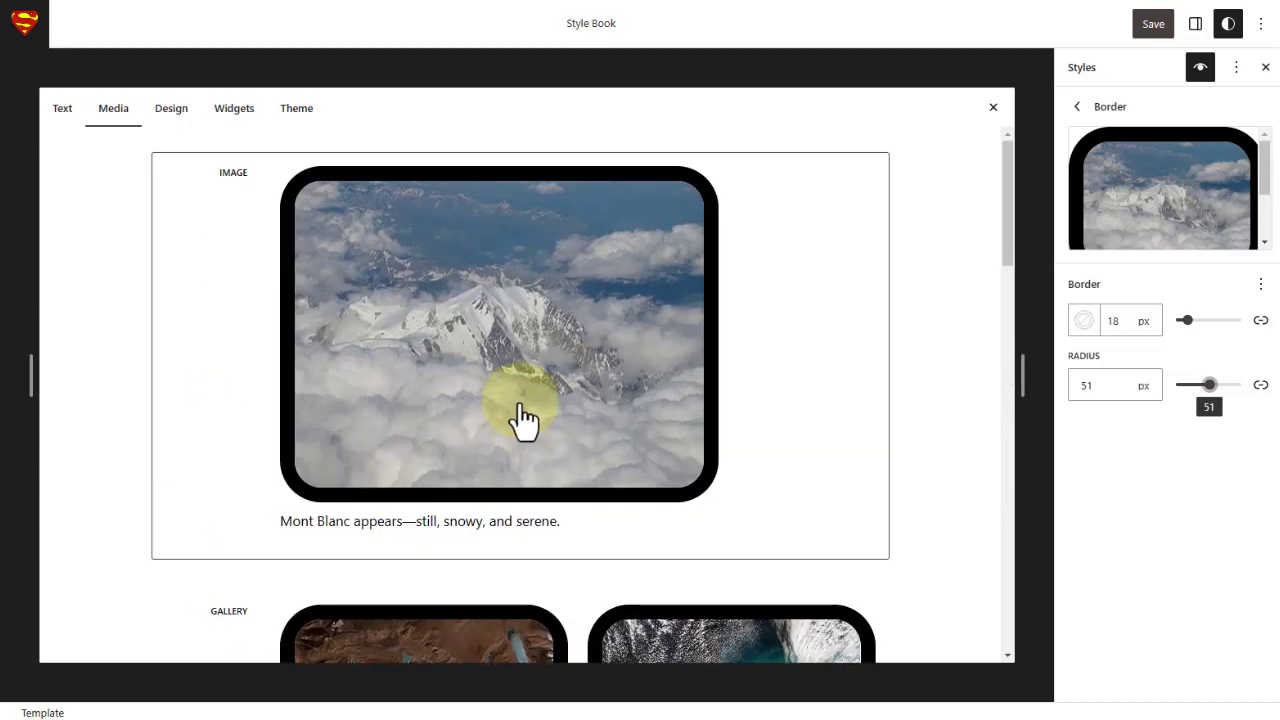
pyautogui.click(1153, 26)
pyautogui.click(1081, 28)
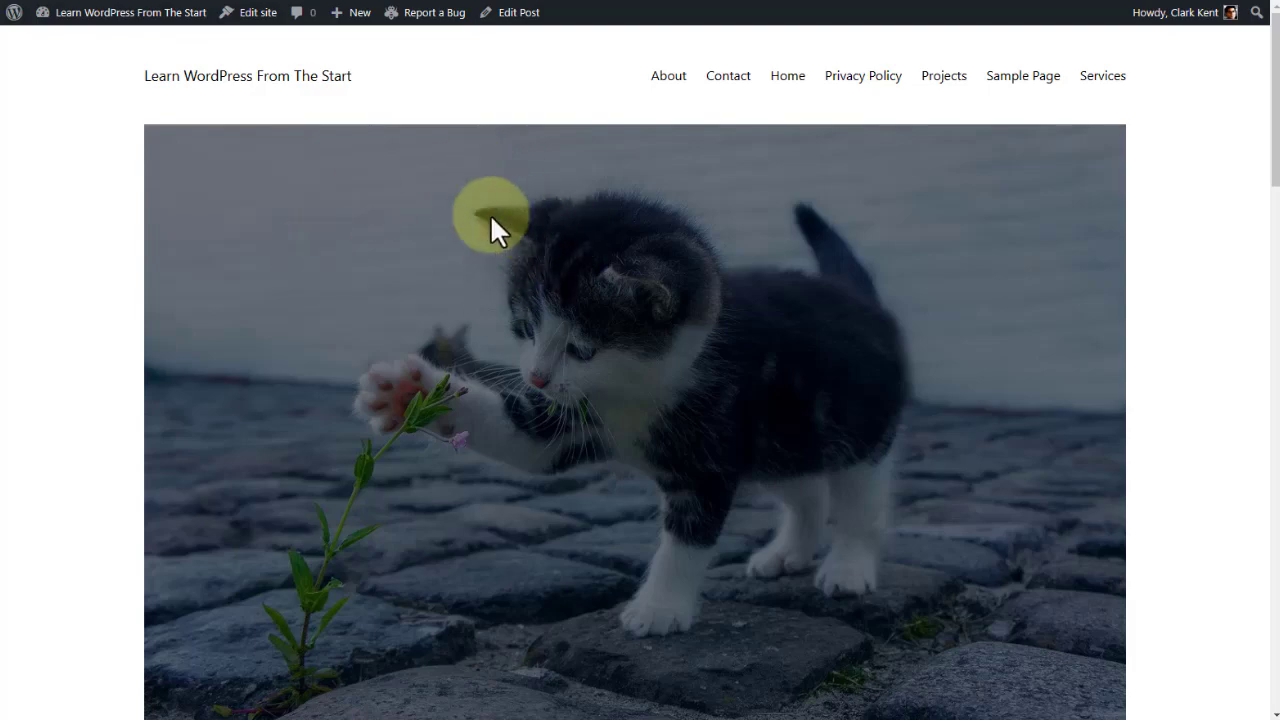
# - On the published post, find the cat image between the paragraphs and reload the page to check its border
pyautogui.scroll(-12, 490, 214)
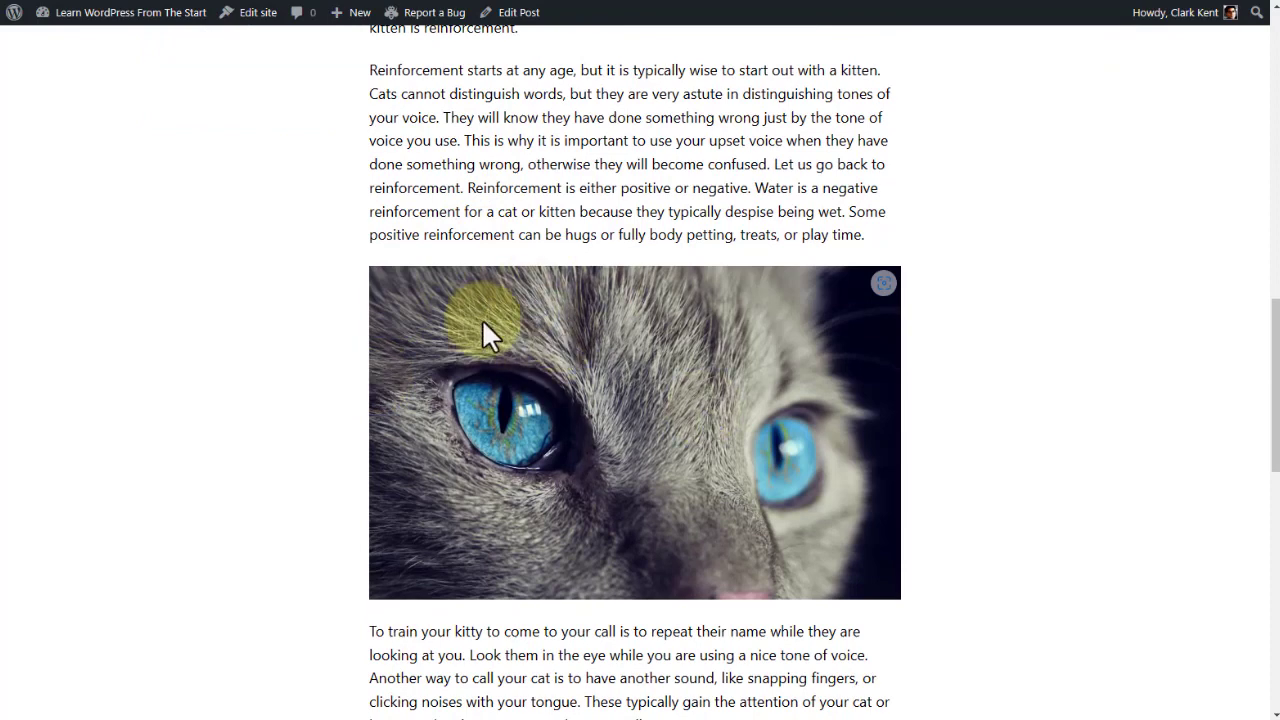
pyautogui.click(60, 2)
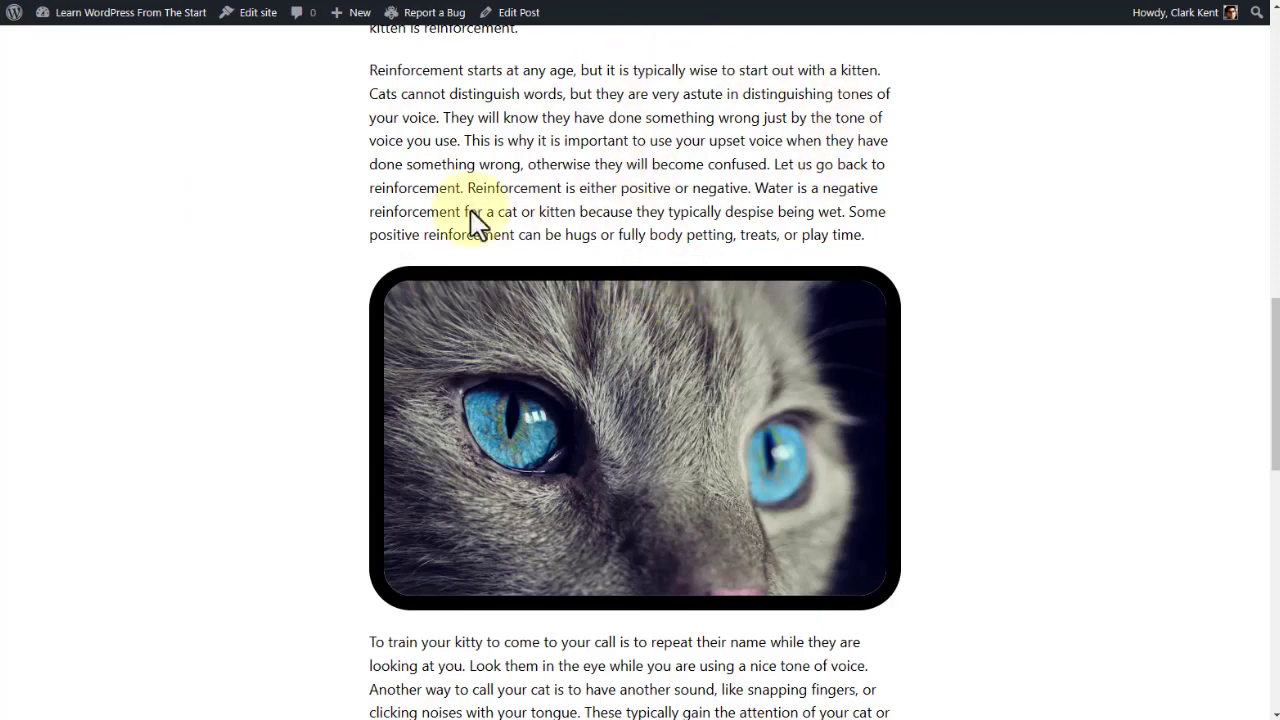
pyautogui.scroll(10, 466, 240)
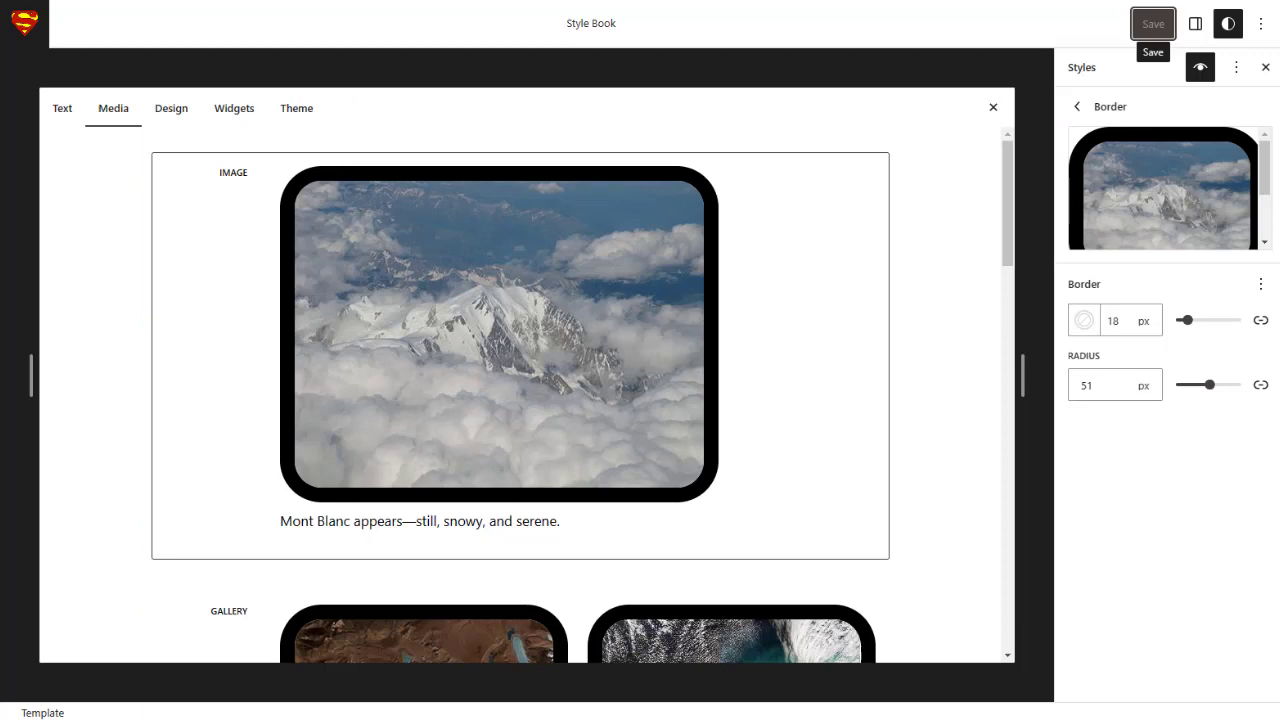
# - View the Cover block's style settings from the Style Book's media examples, and switch to the Text blocks
pyautogui.scroll(-8, 523, 357)
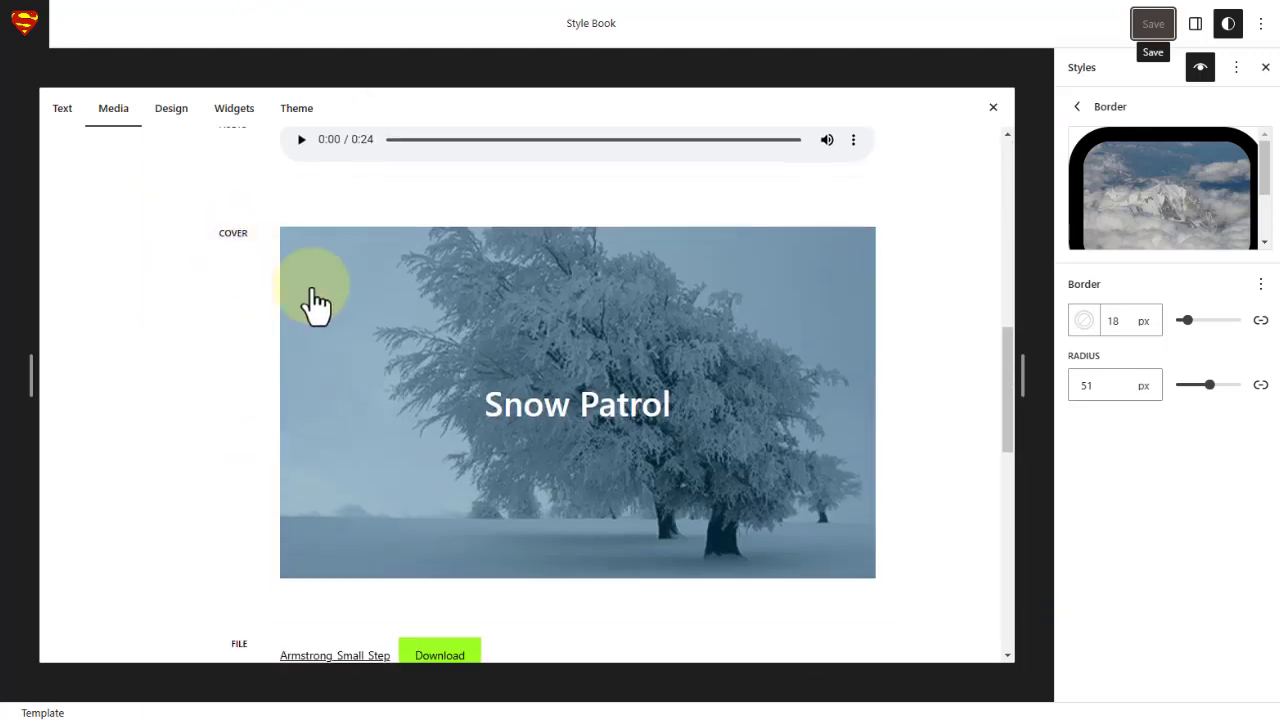
pyautogui.click(457, 331)
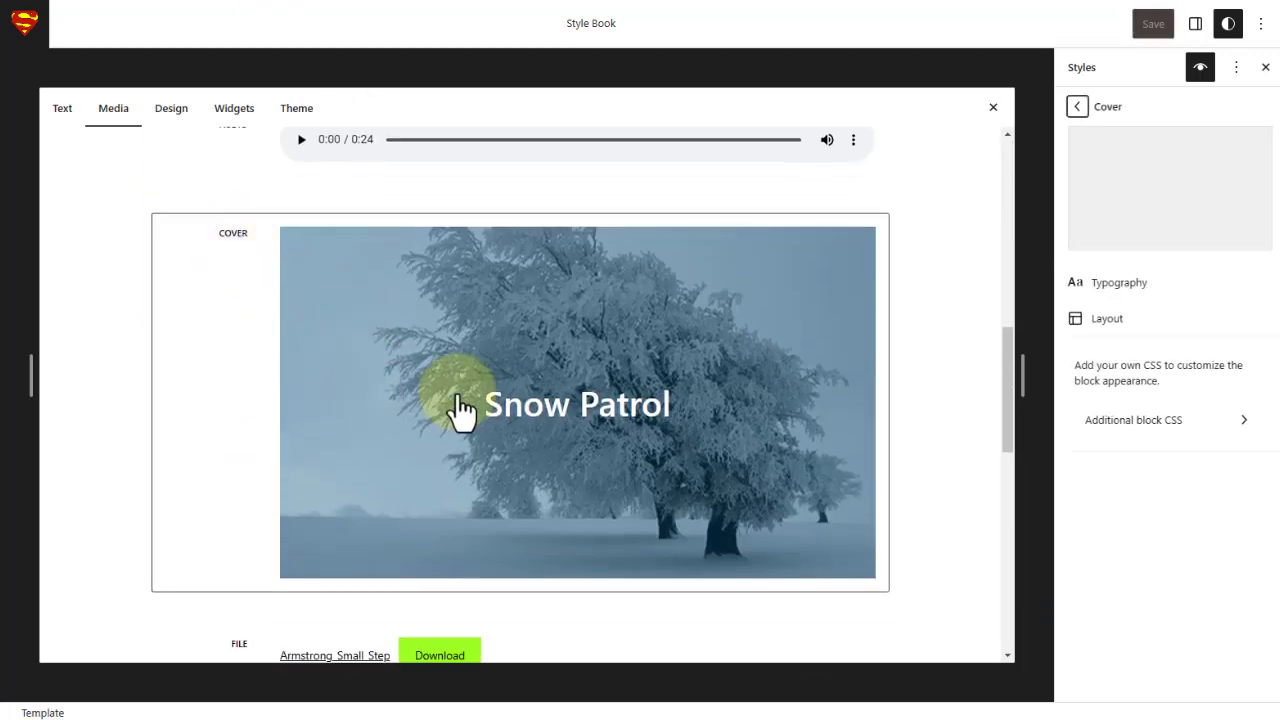
pyautogui.click(60, 112)
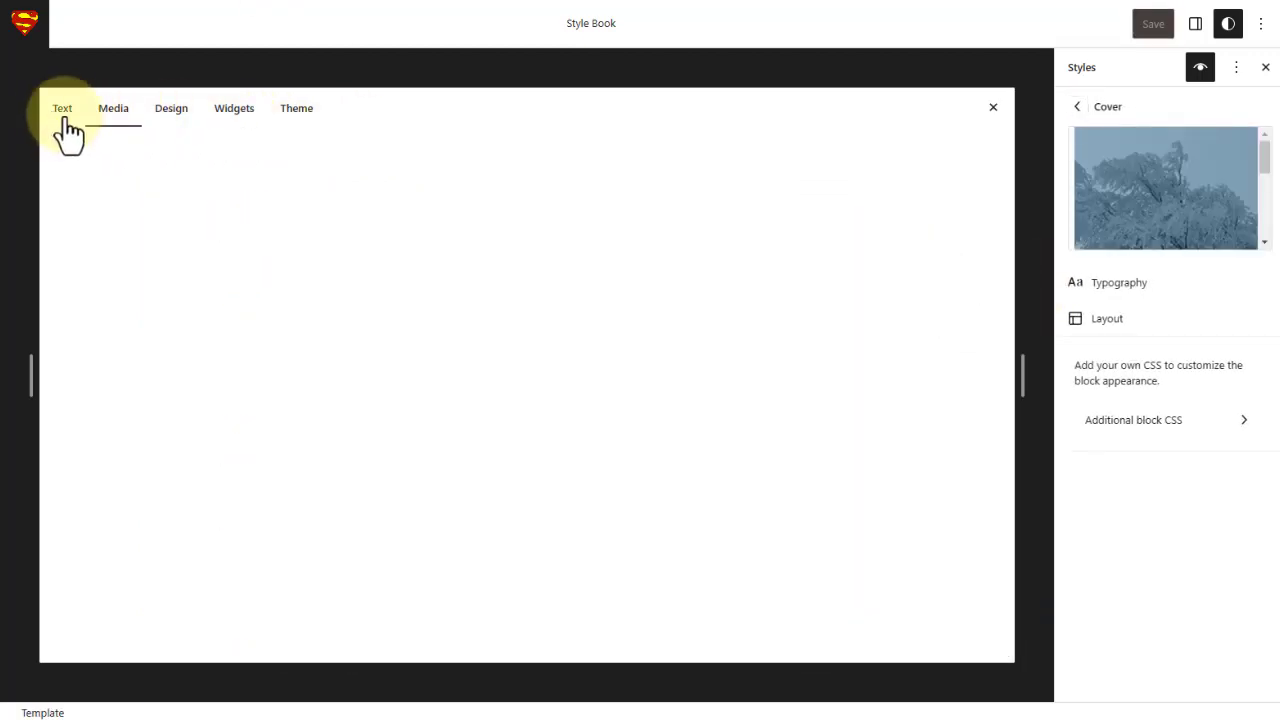